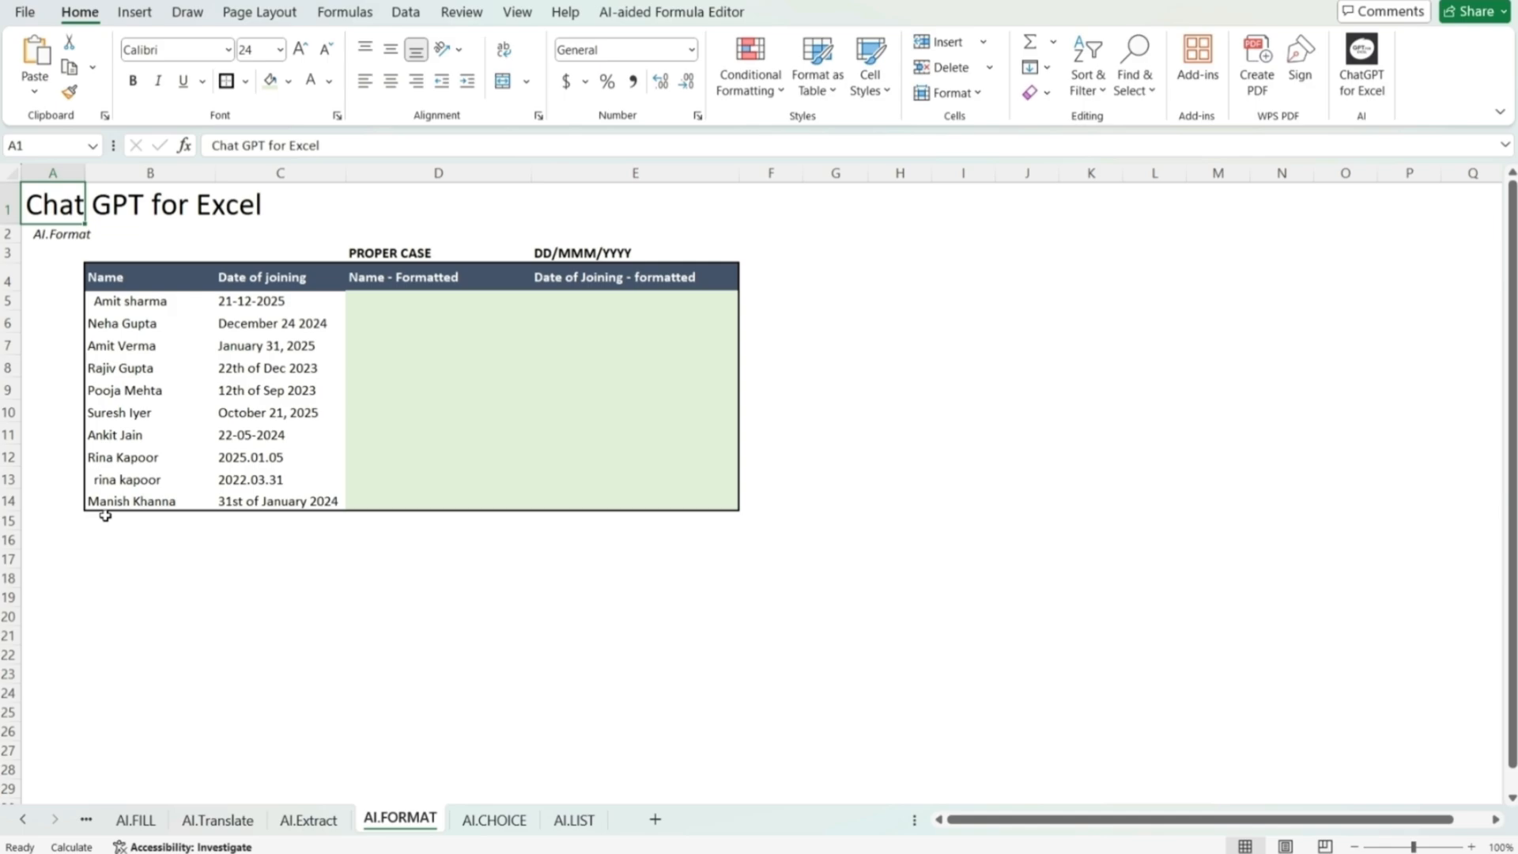
Step: Enter =AI.FORMAT(B5:B14,D3) in D5 to convert the Name column to the PROPER CASE format
{"action": "left_click", "coordinate": [415, 303]}
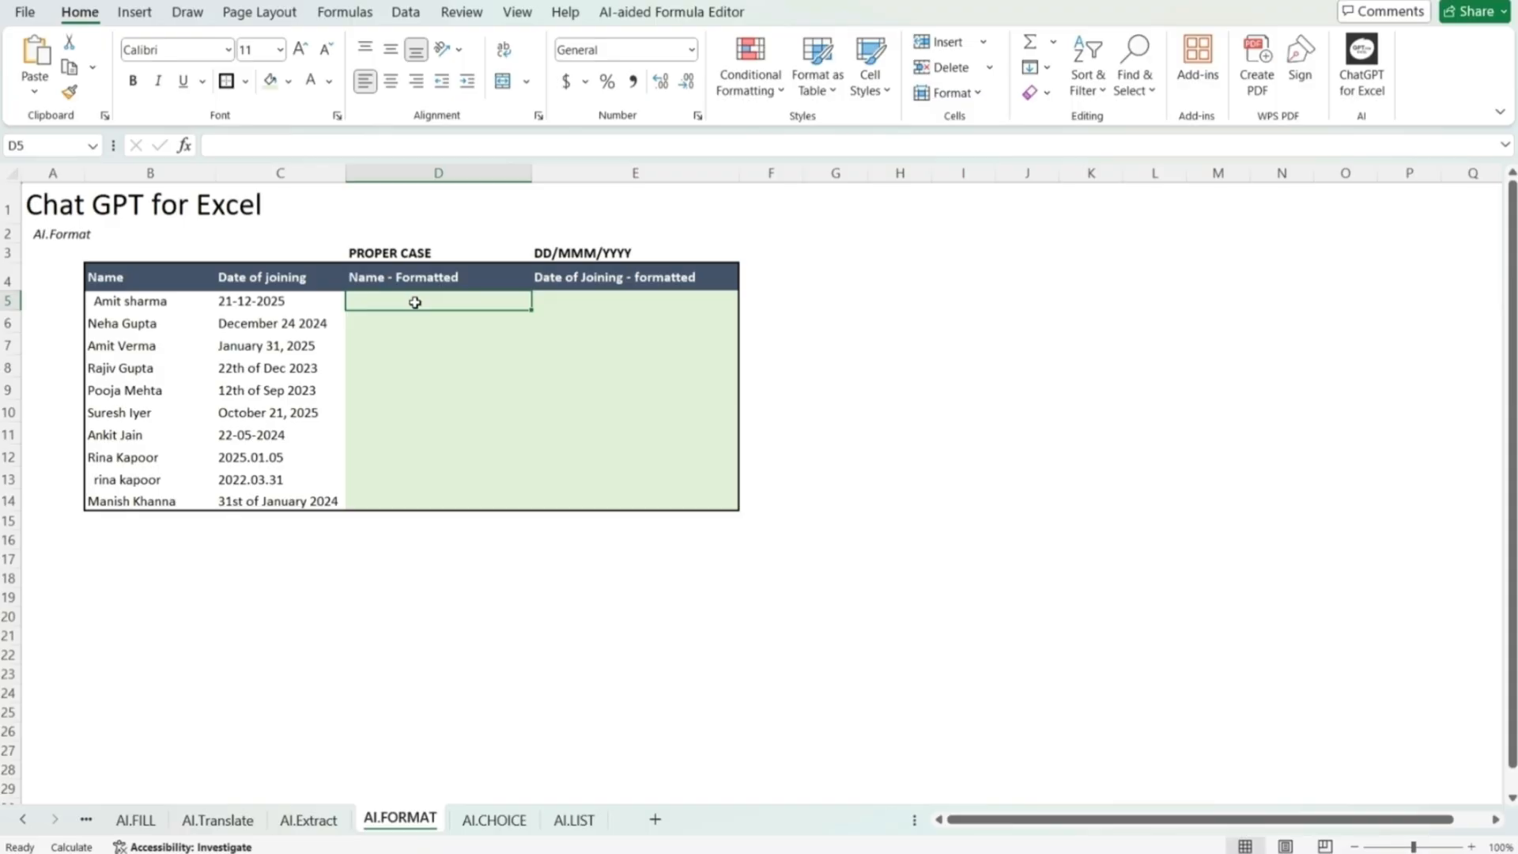
{"action": "type", "text": "="}
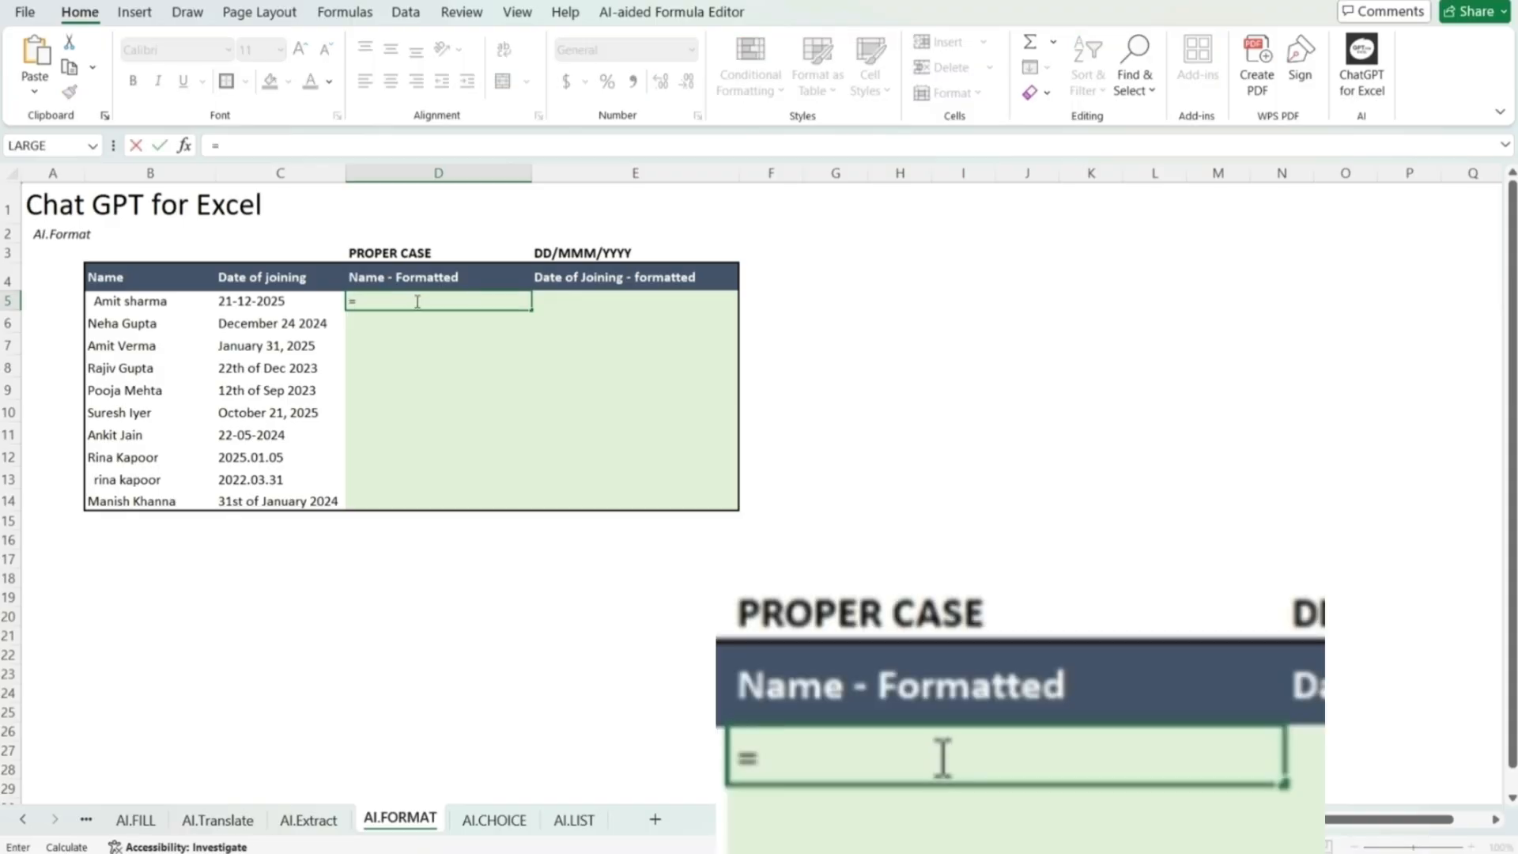
{"action": "type", "text": "ai.forma"}
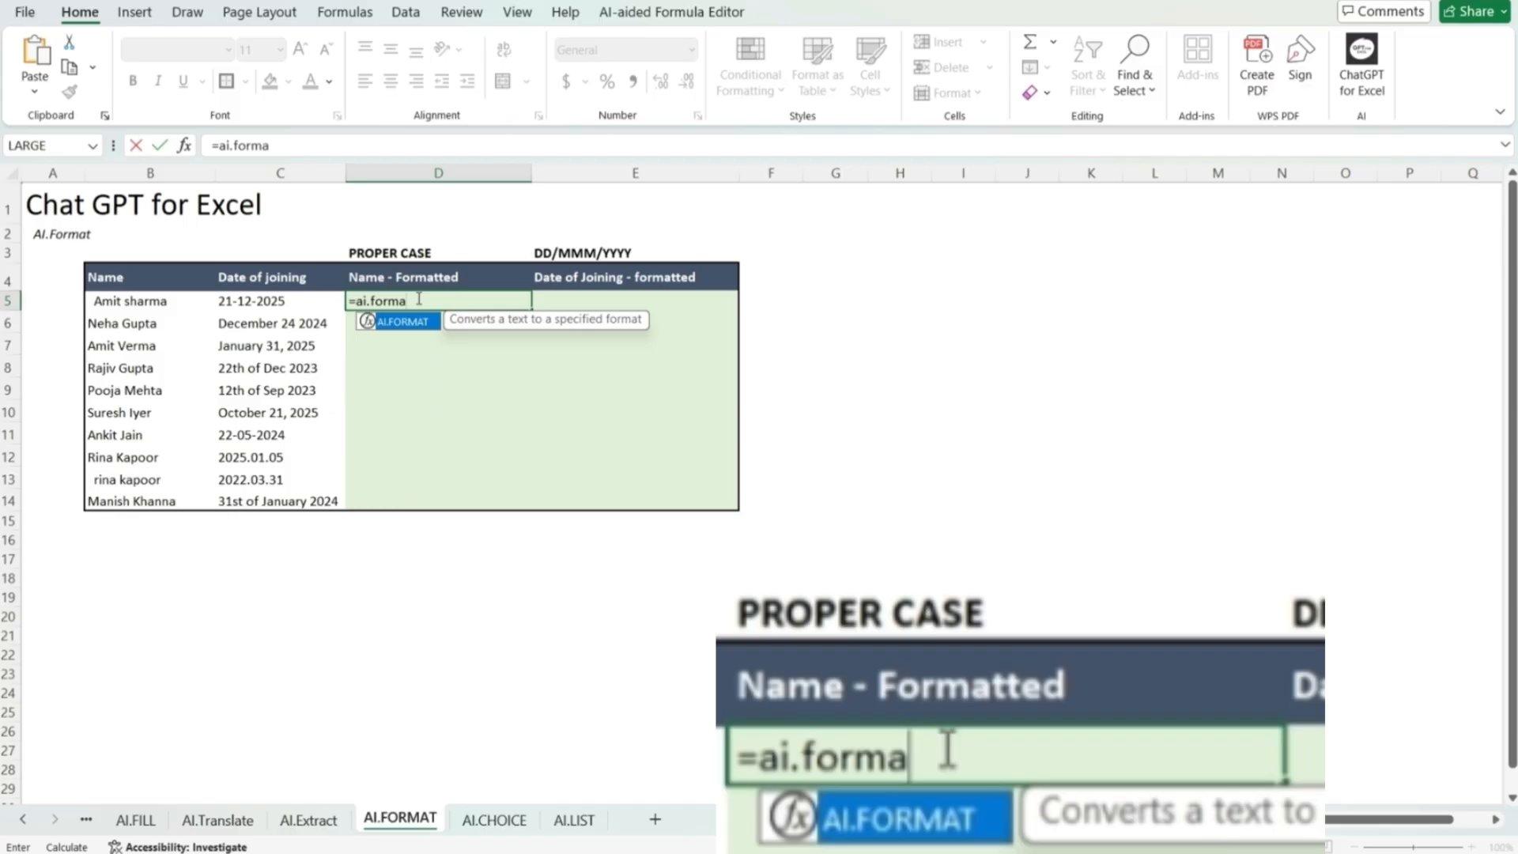
{"action": "type", "text": "t("}
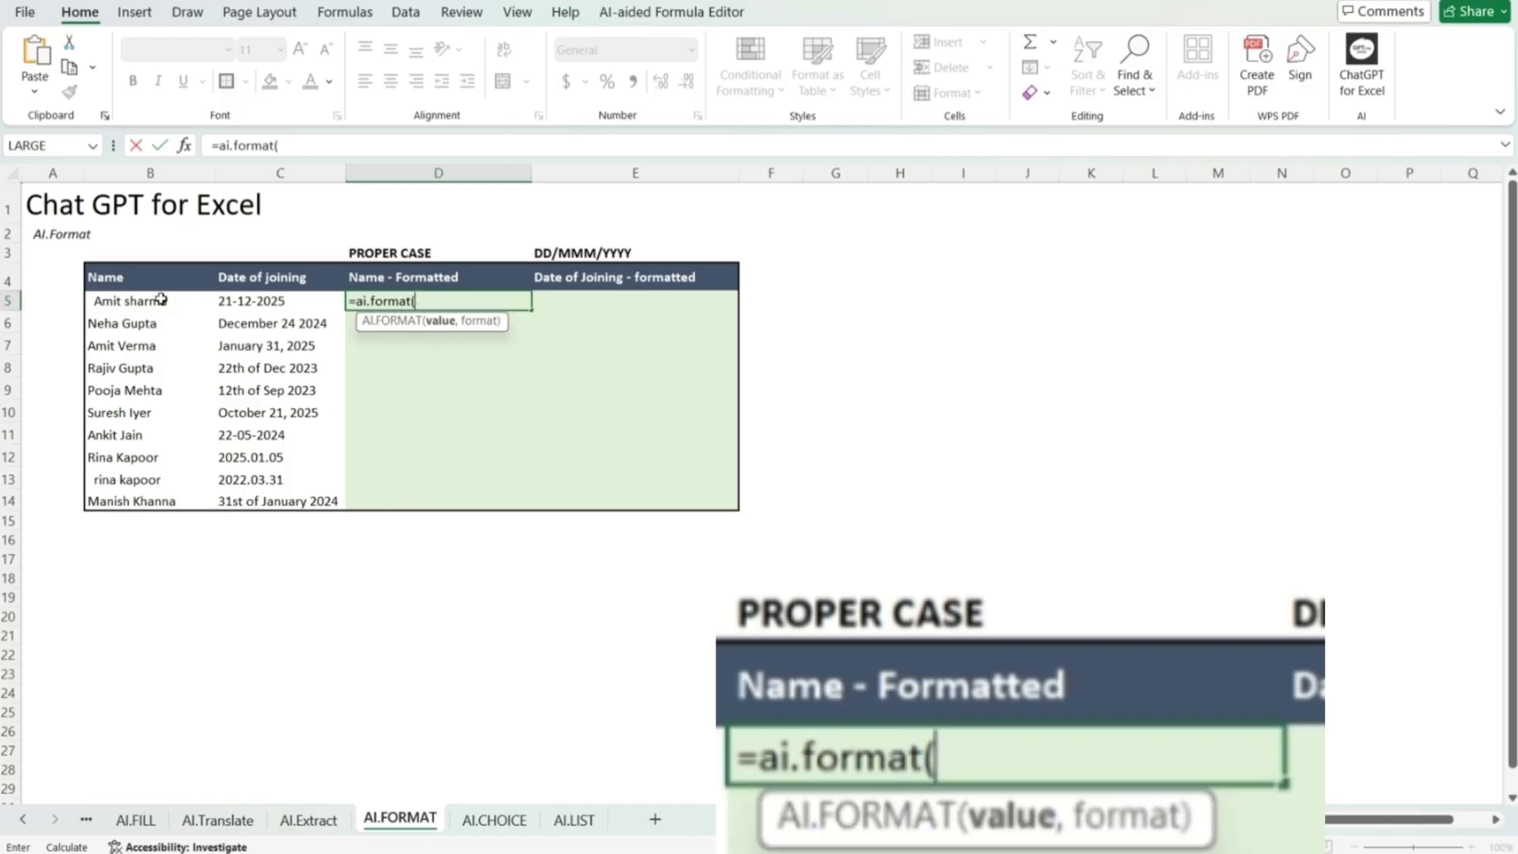
{"action": "left_click_drag", "start_coordinate": [159, 301], "coordinate": [148, 495]}
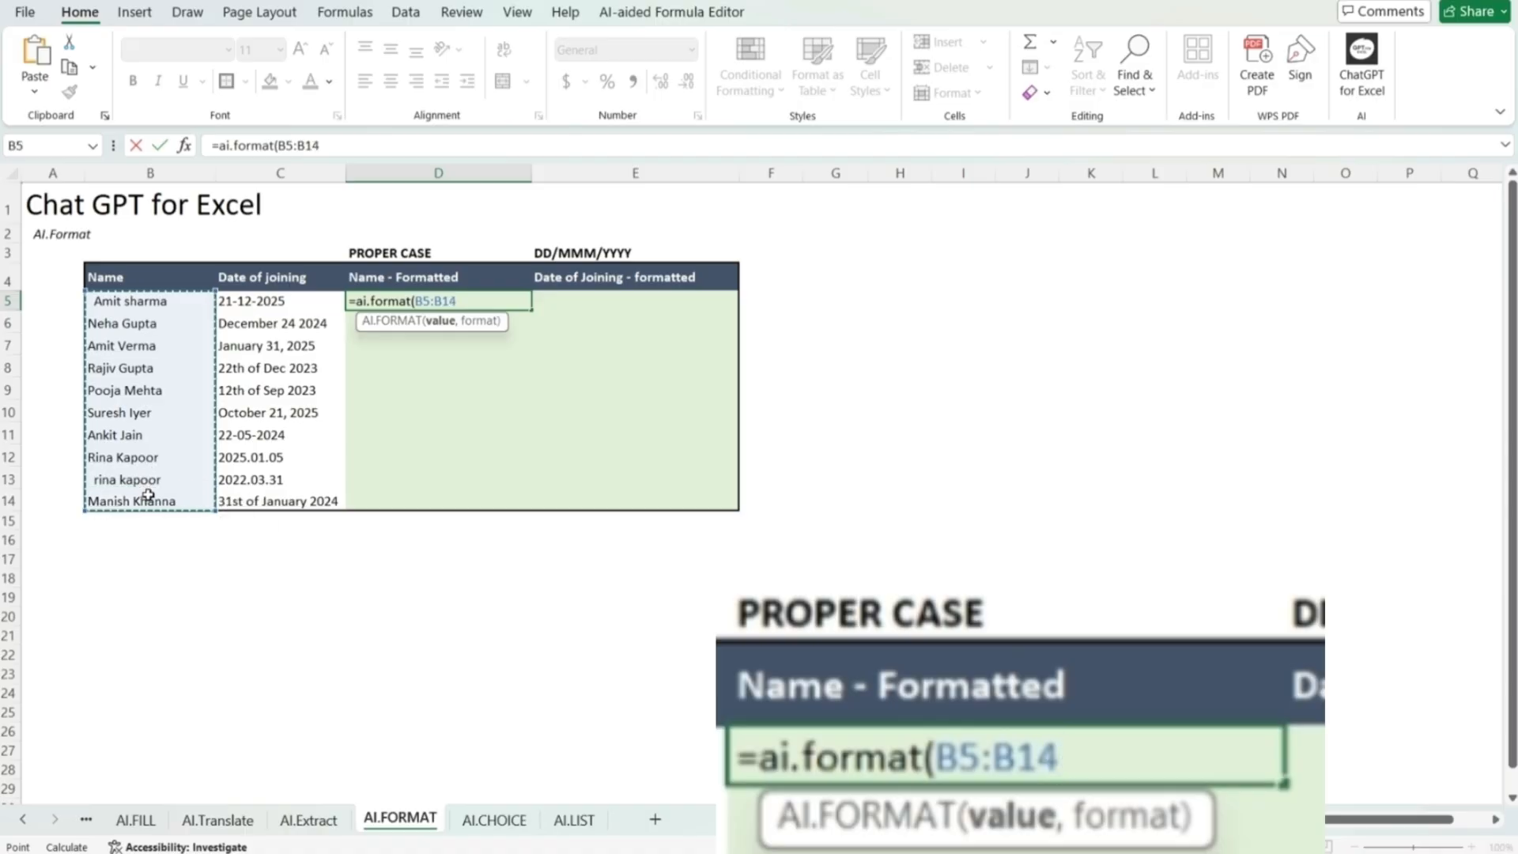
{"action": "type", "text": ","}
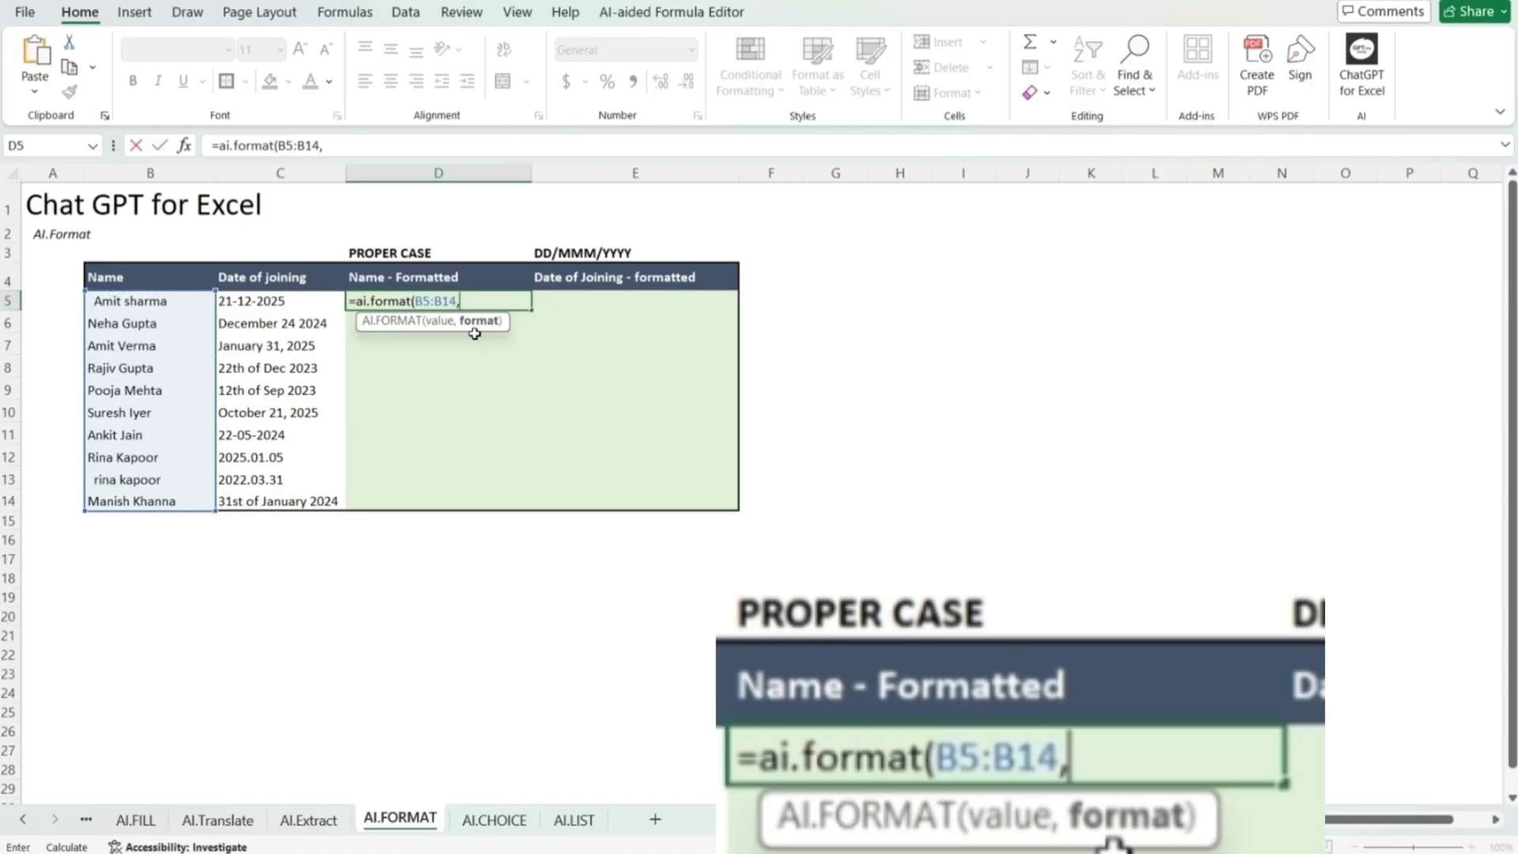
{"action": "left_click", "coordinate": [411, 253]}
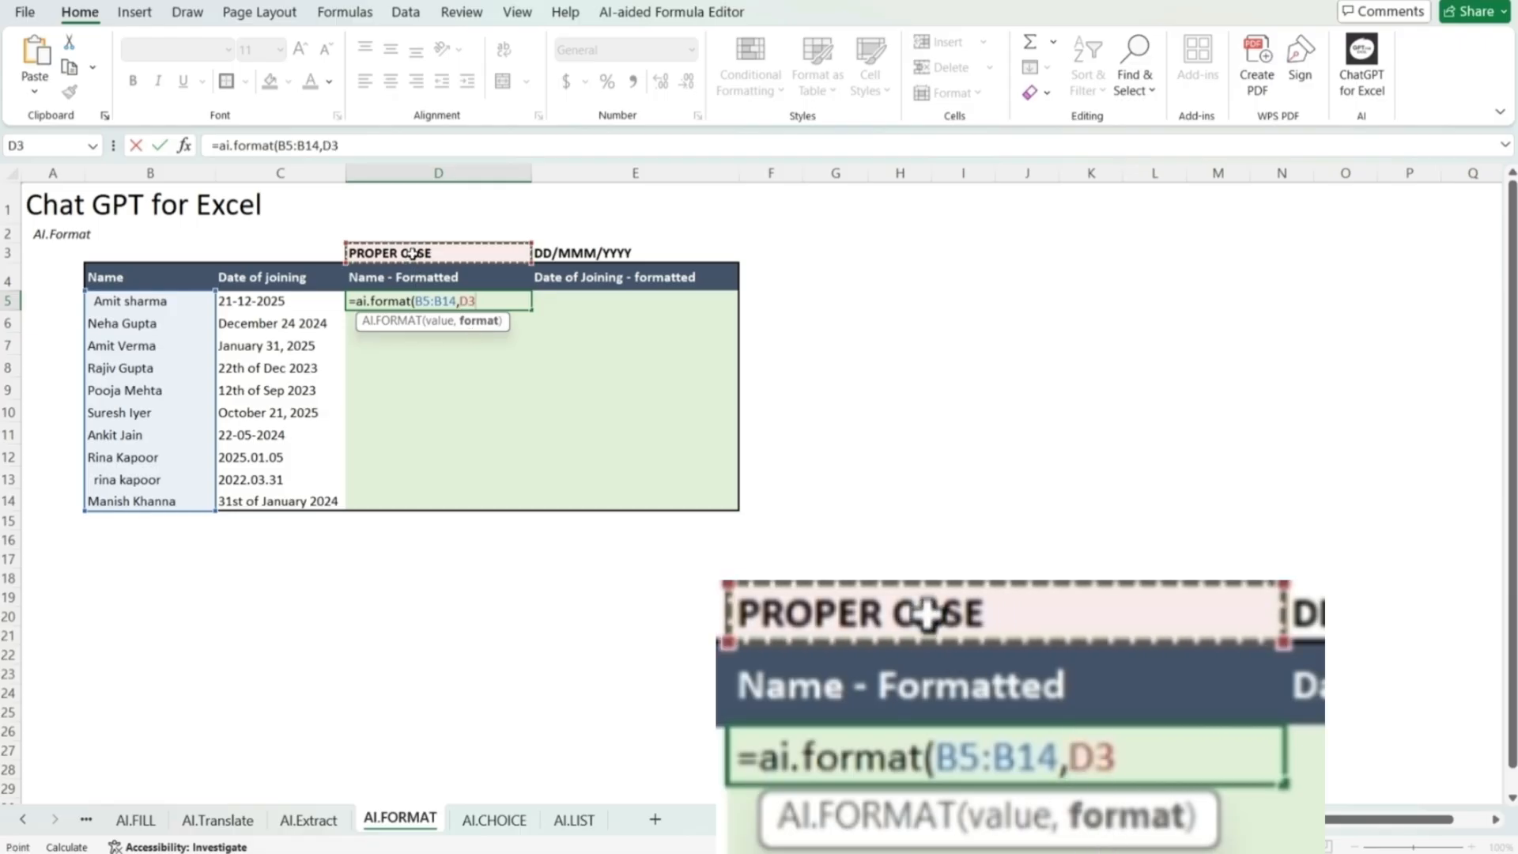
{"action": "type", "text": ")"}
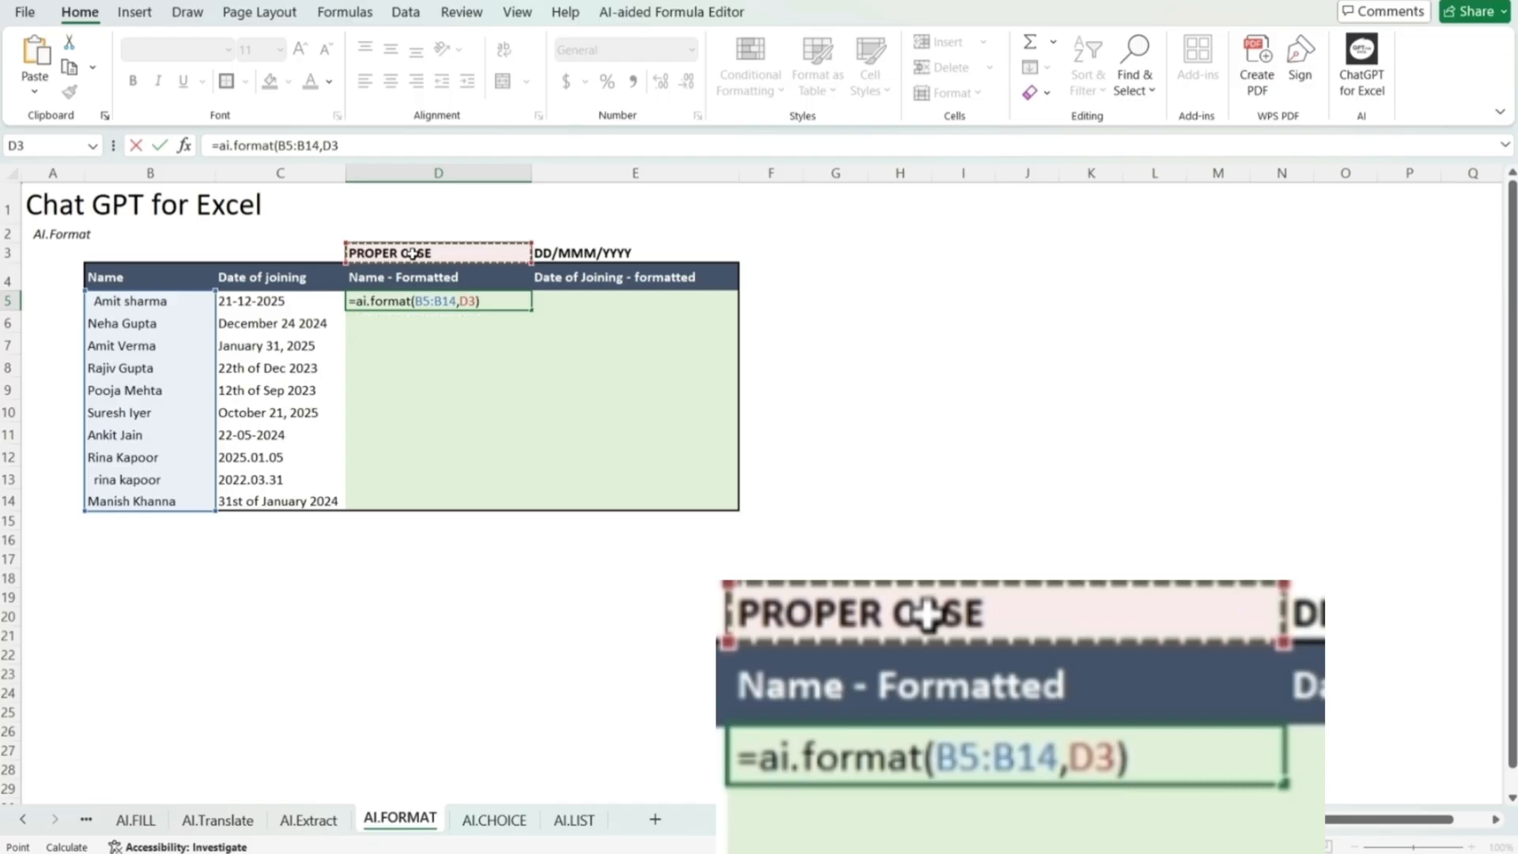
{"action": "key", "text": "Return"}
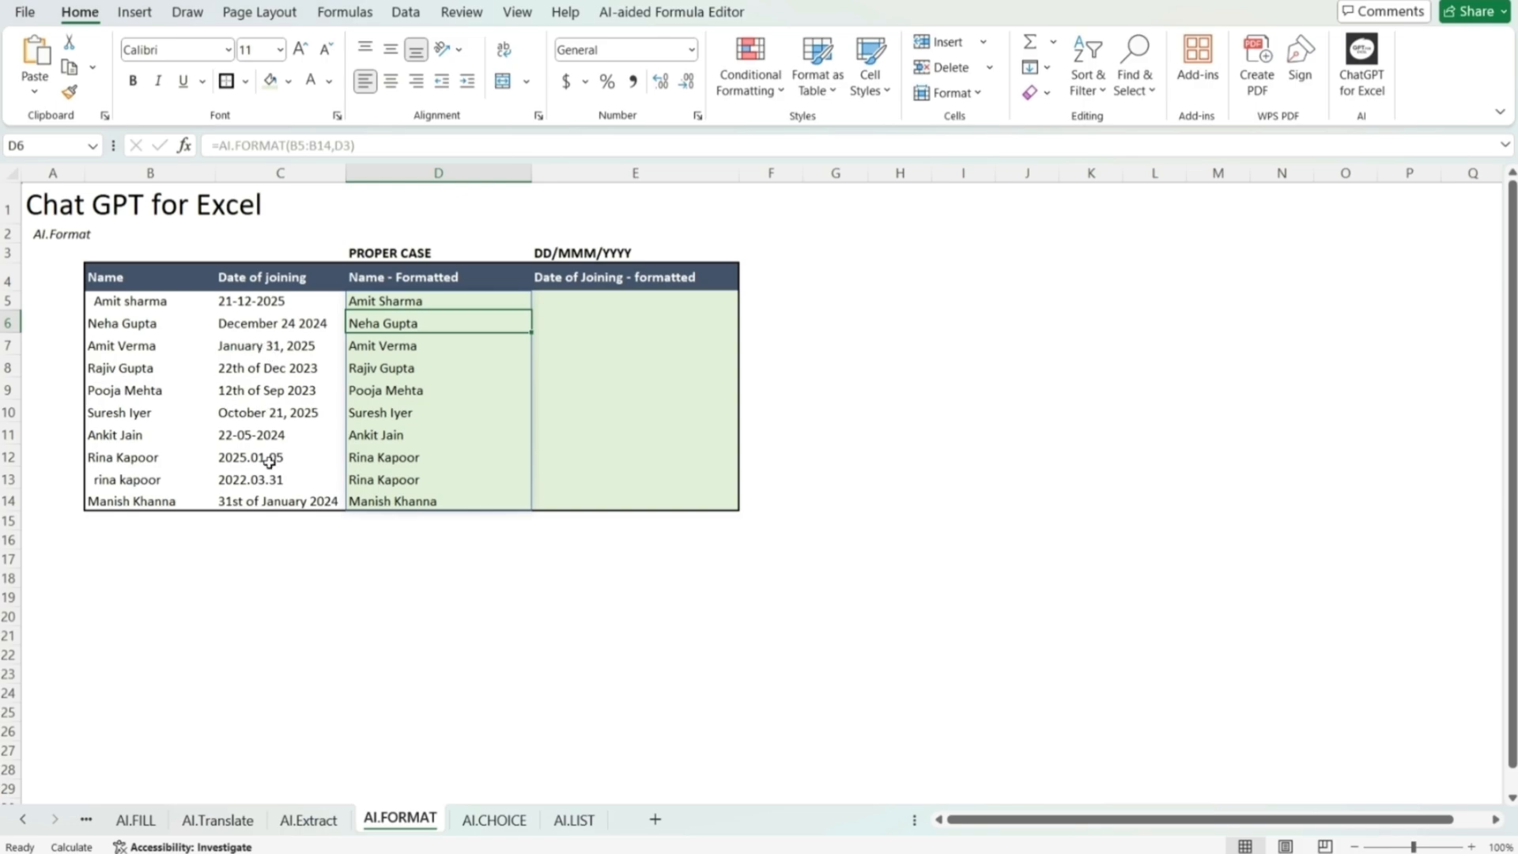
Step: Enter =AI.FORMAT(C5:C14,E3) in E5 to convert the joining dates to the DD/MMM/YYYY format
{"action": "left_click", "coordinate": [558, 299]}
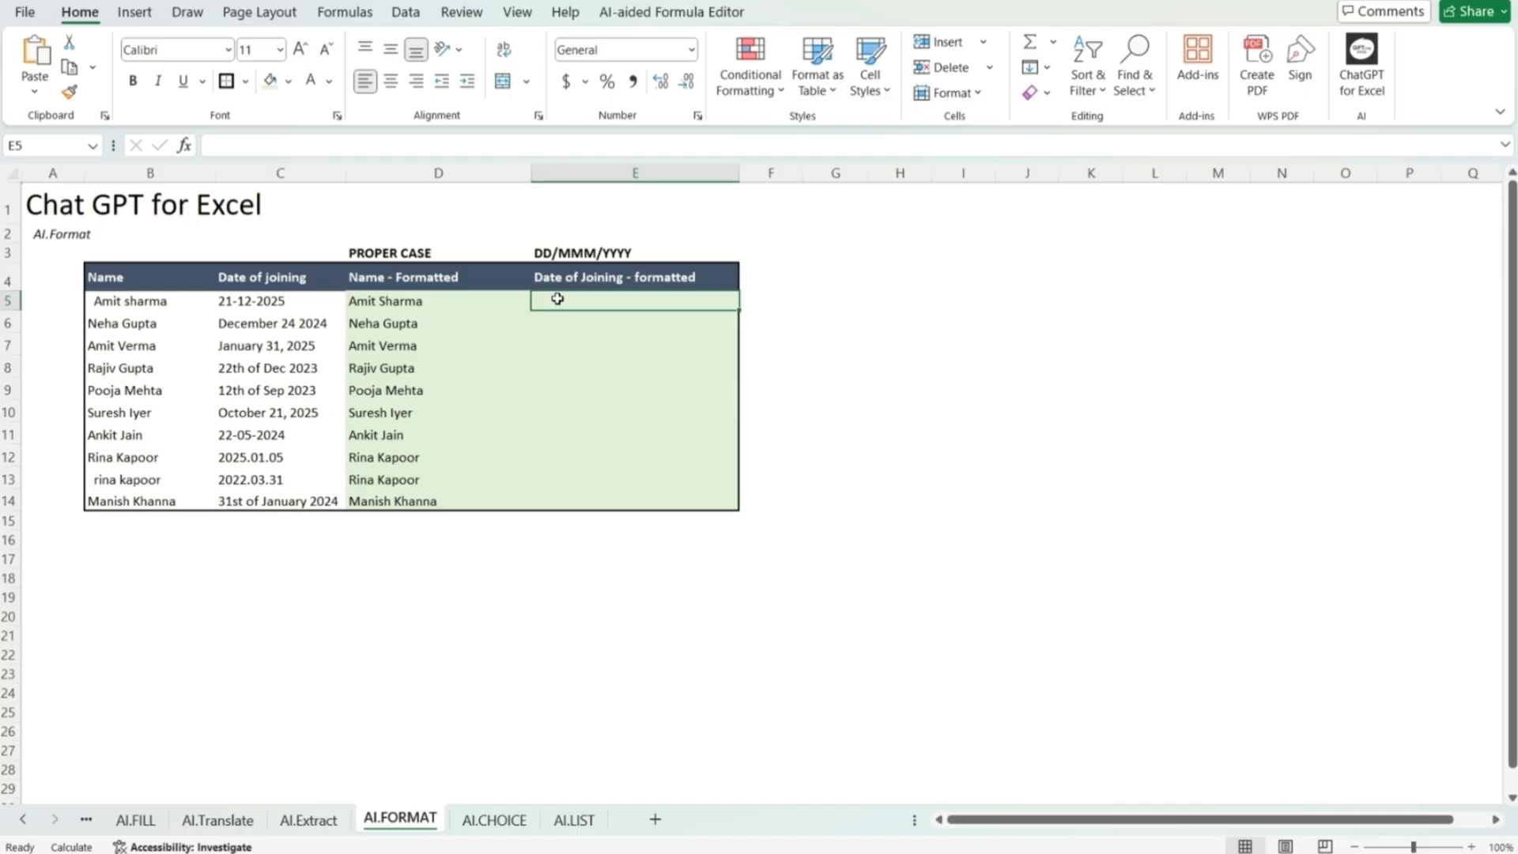
{"action": "type", "text": "=a"}
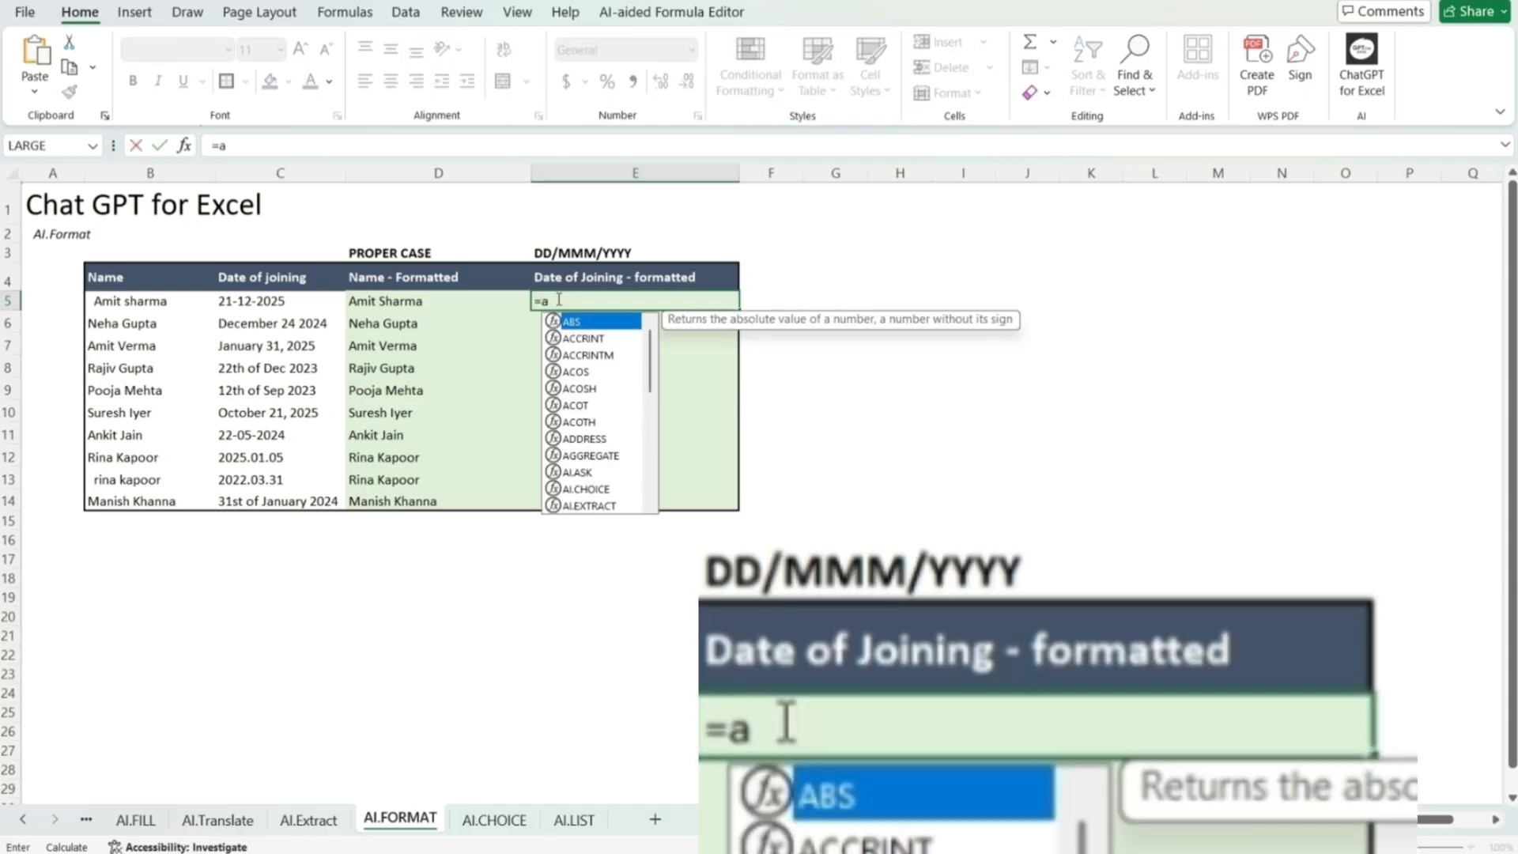
{"action": "type", "text": "i.form"}
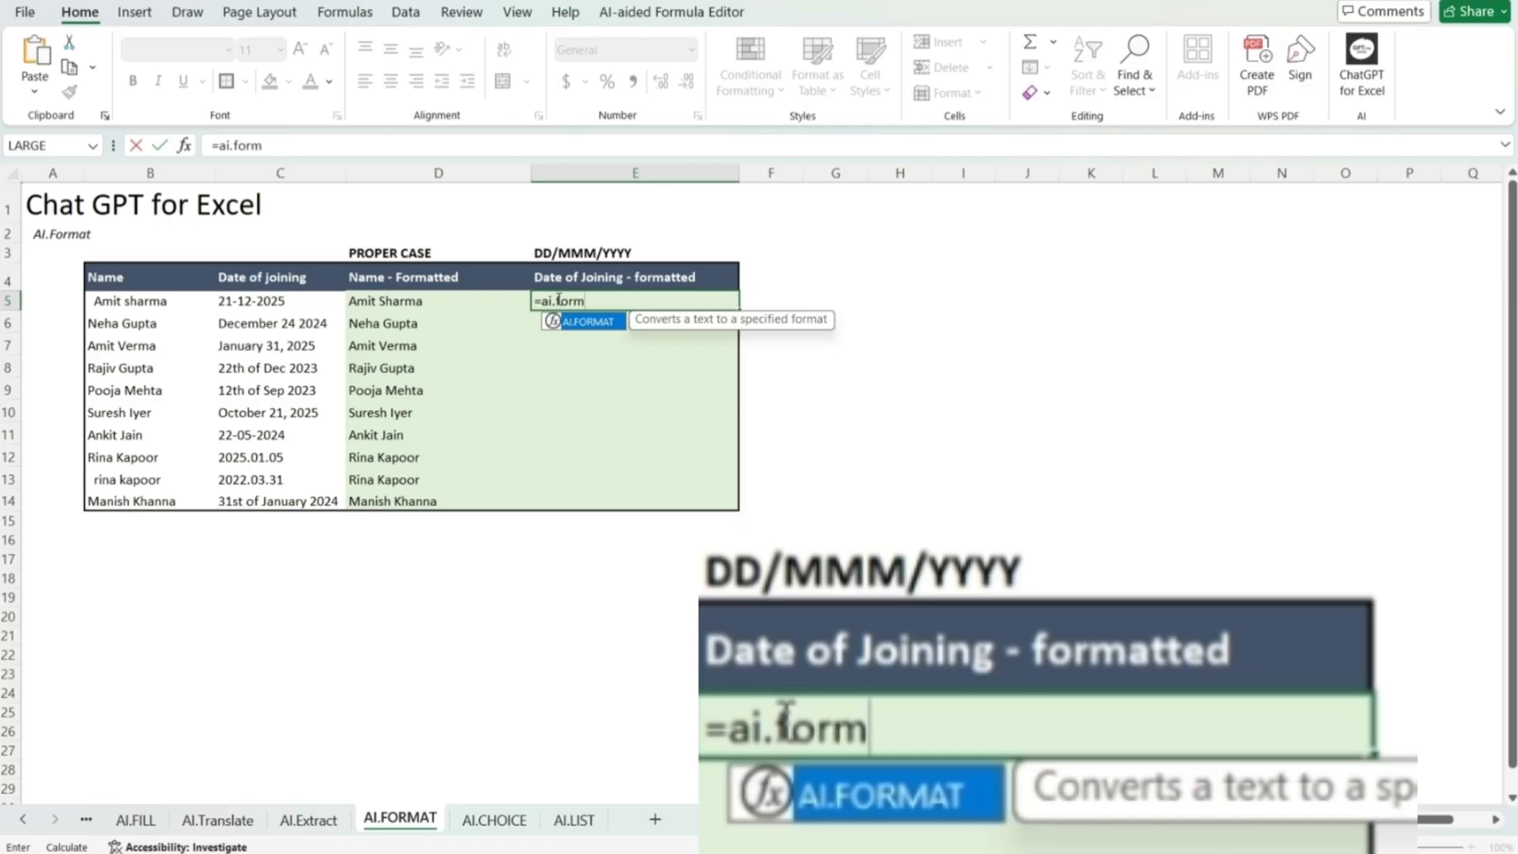
{"action": "type", "text": "at("}
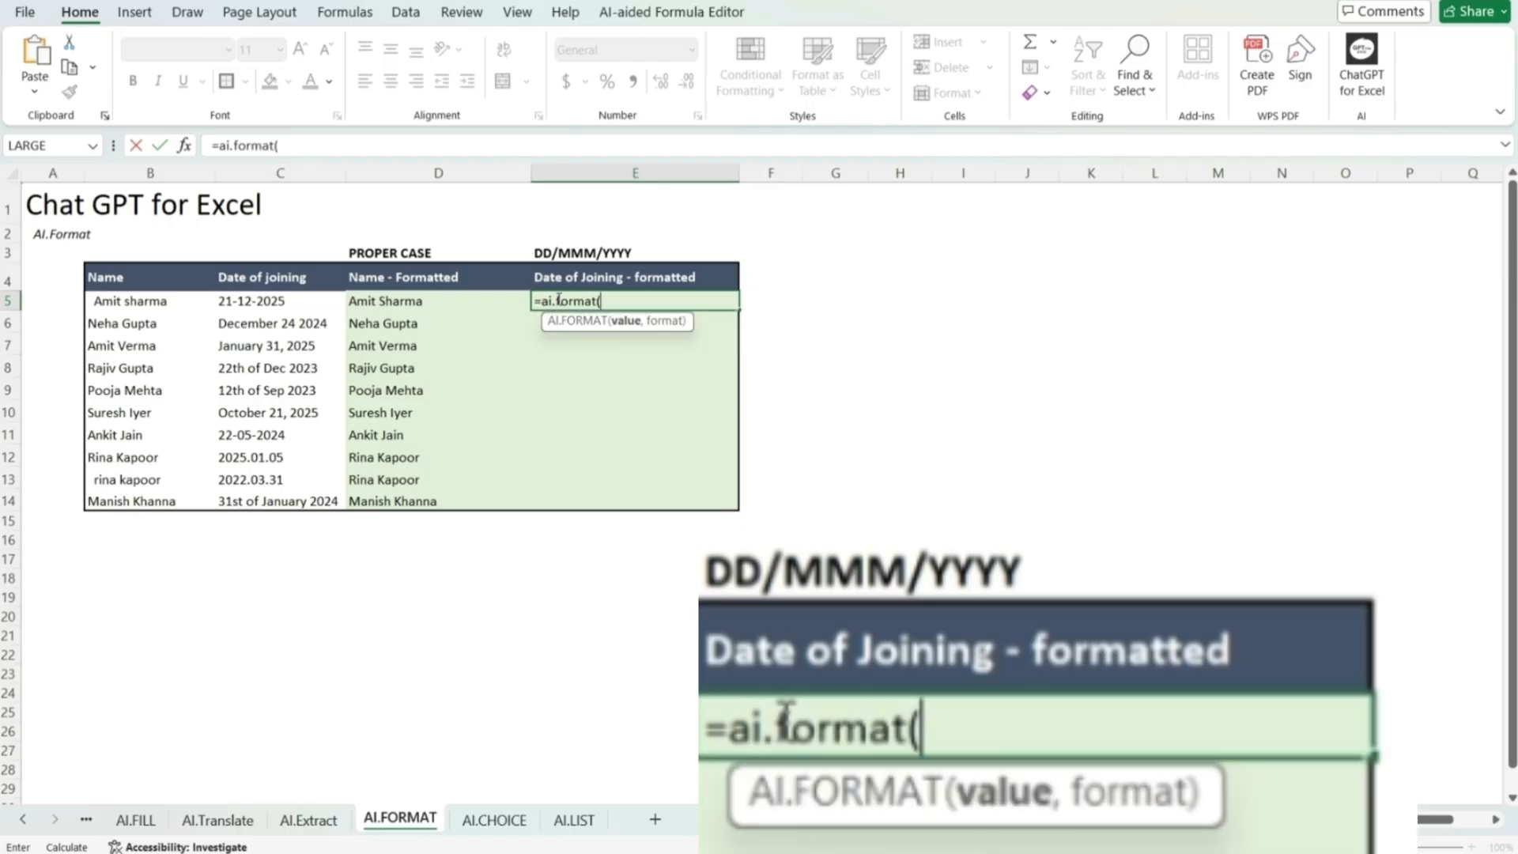
{"action": "left_click_drag", "start_coordinate": [279, 292], "coordinate": [276, 499]}
{"action": "type", "text": ","}
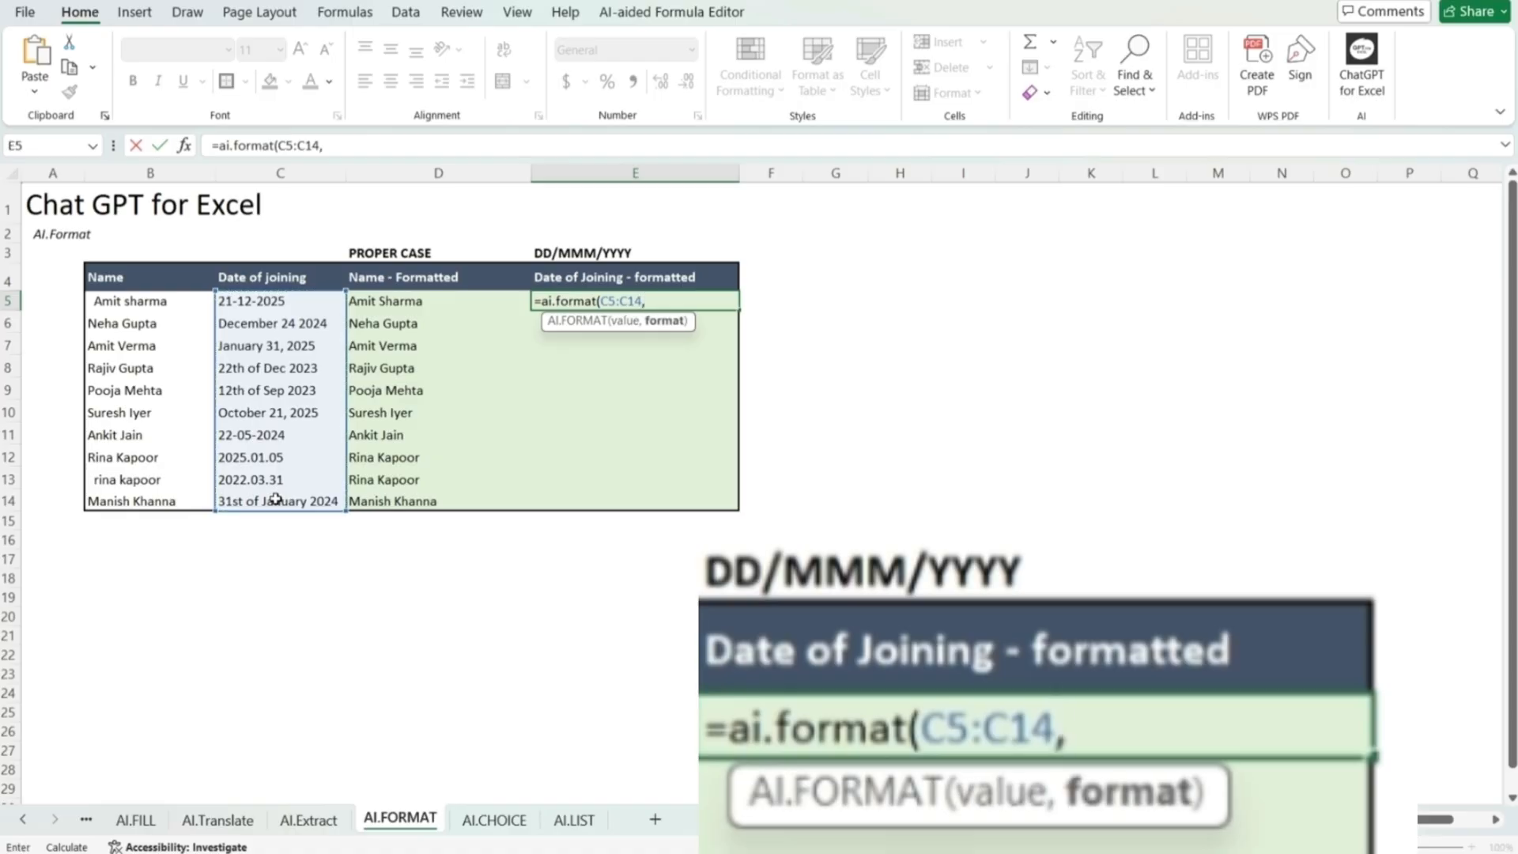
{"action": "left_click", "coordinate": [542, 253]}
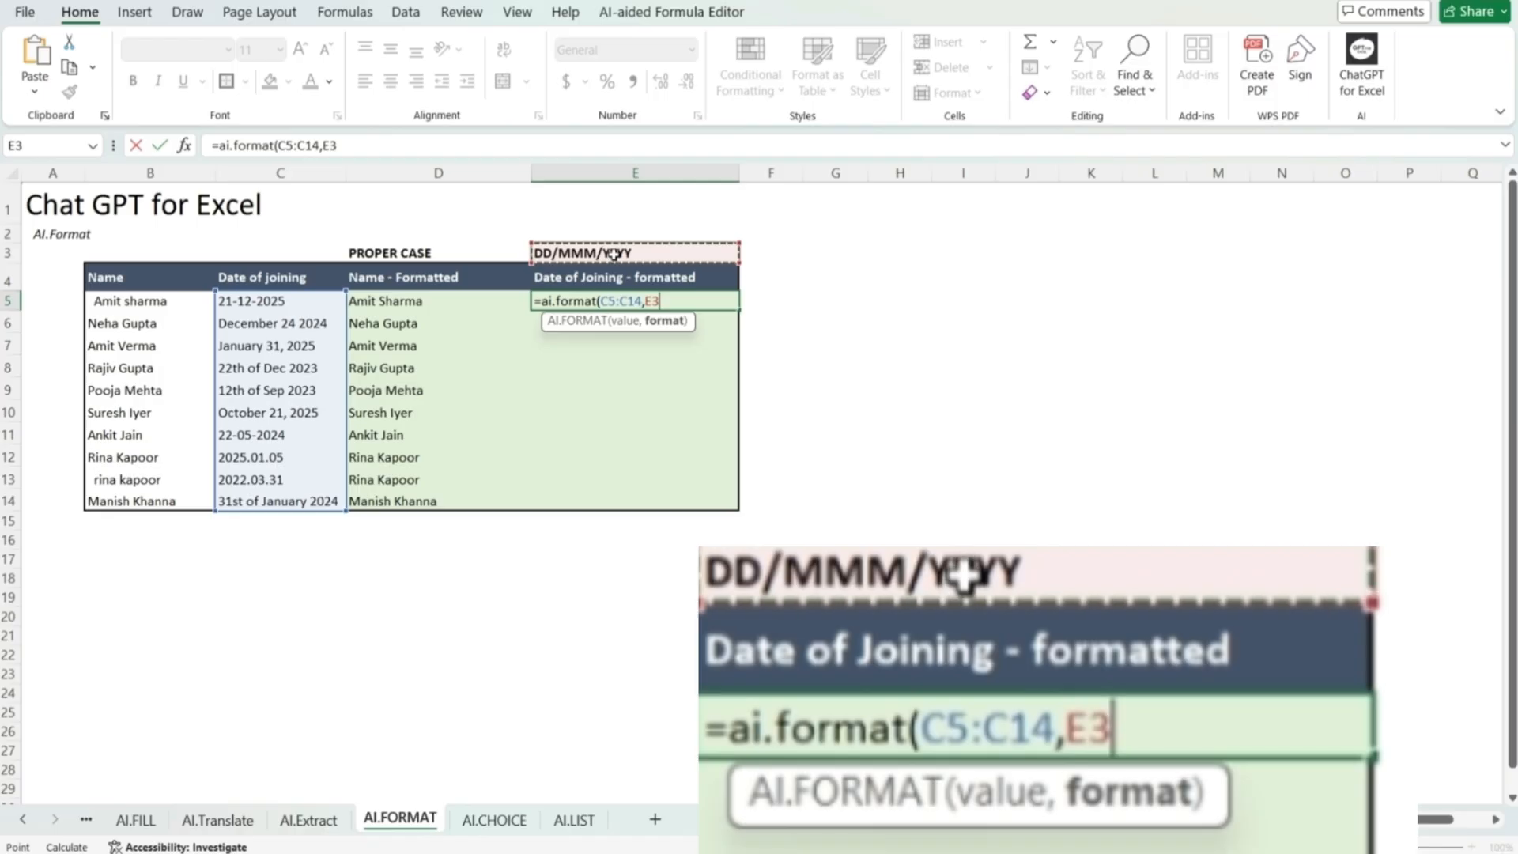
{"action": "type", "text": ")"}
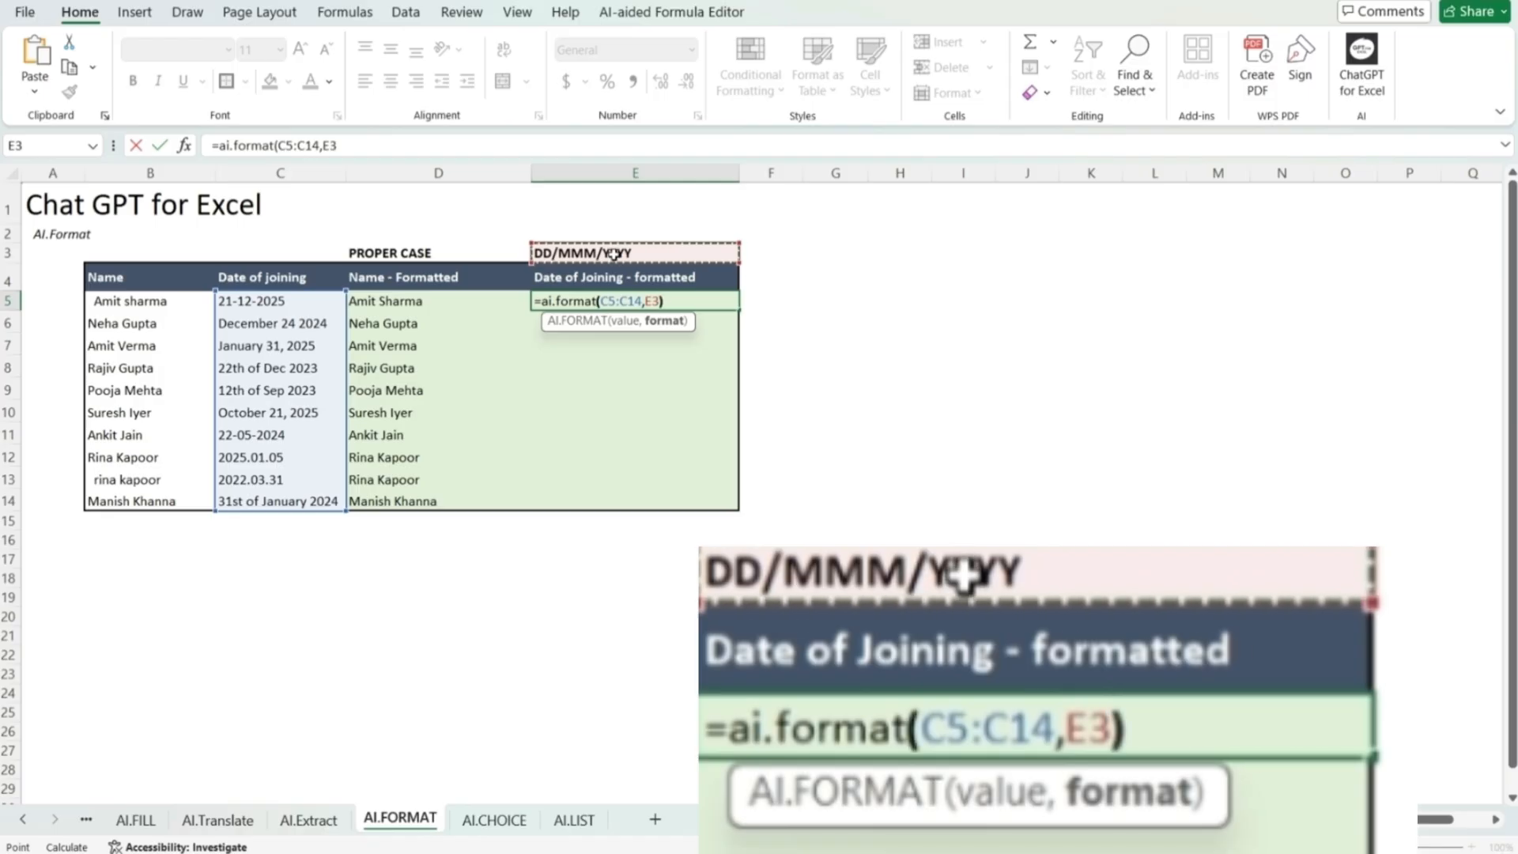
{"action": "key", "text": "Return"}
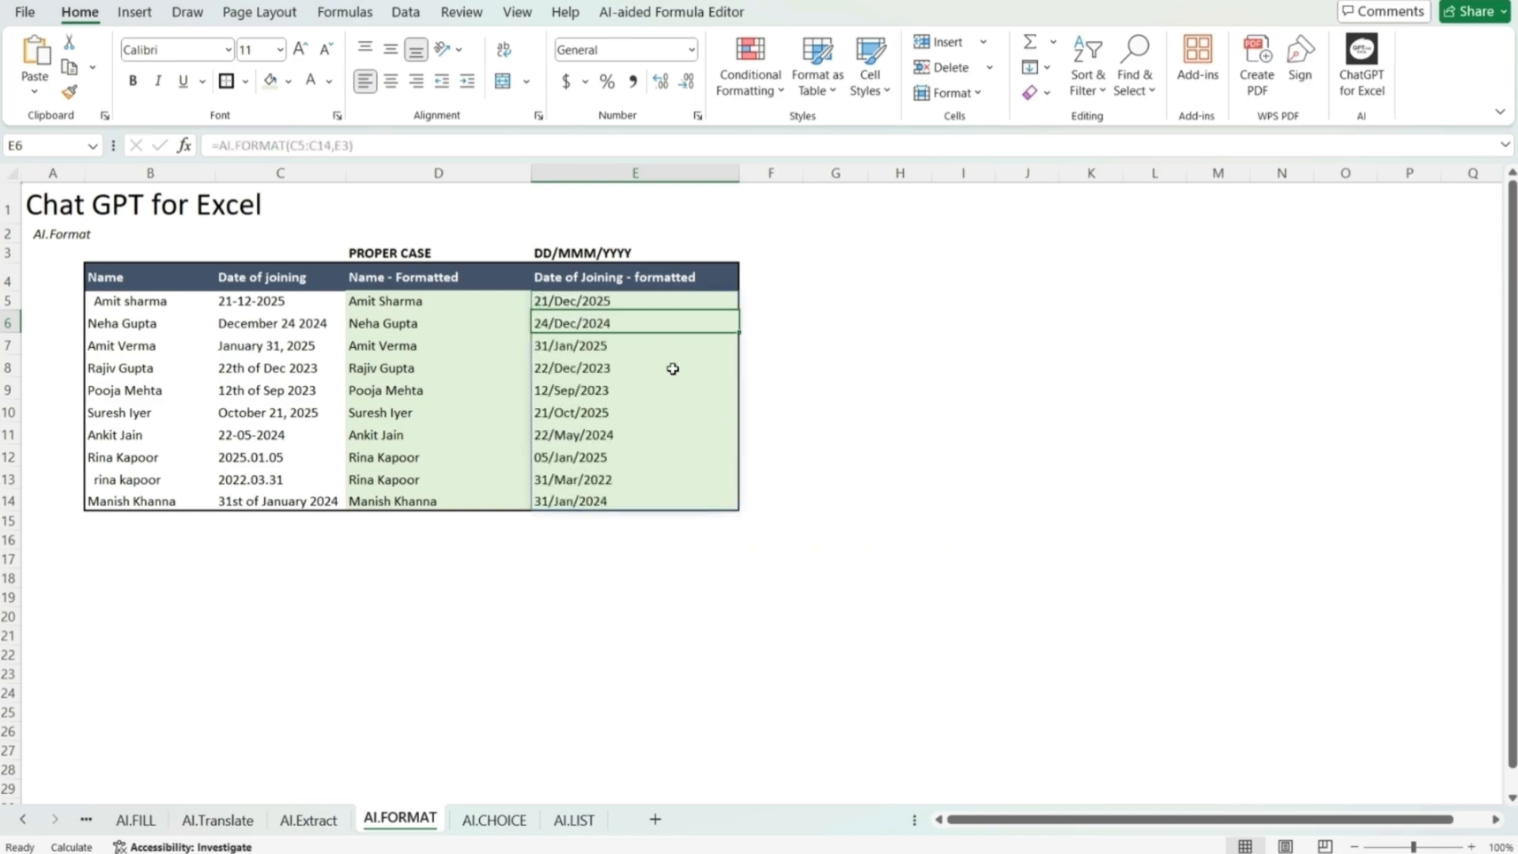
{"action": "left_click", "coordinate": [650, 537]}
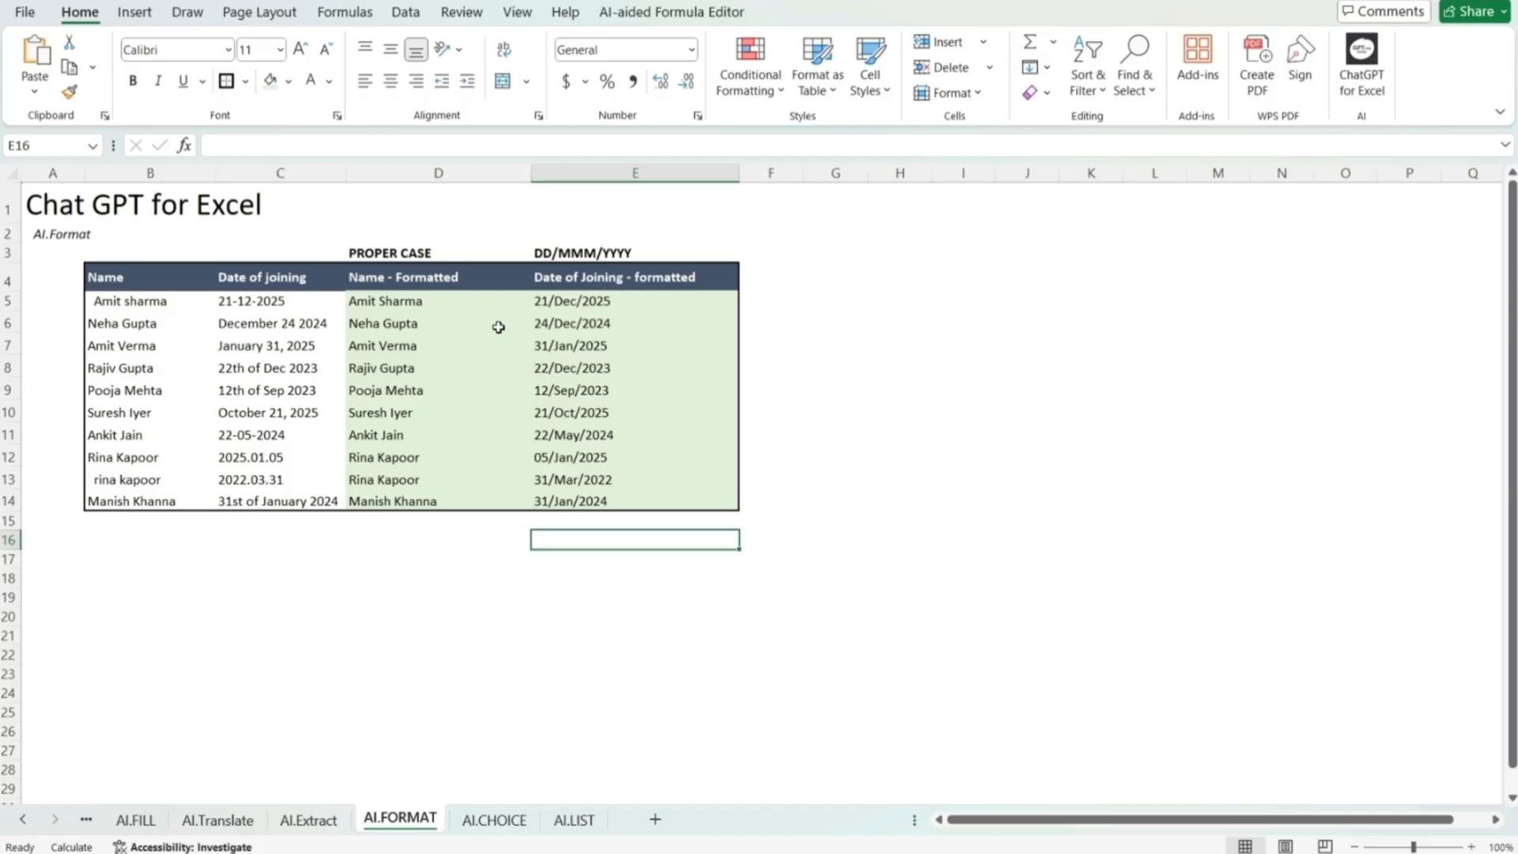
Step: On the AI.CHOICE sheet, enter =AI.CHOICE(C6:C15,B19:B22) in E6 to assign the expected categories to the expense descriptions
{"action": "key", "text": "ctrl+Page_Down"}
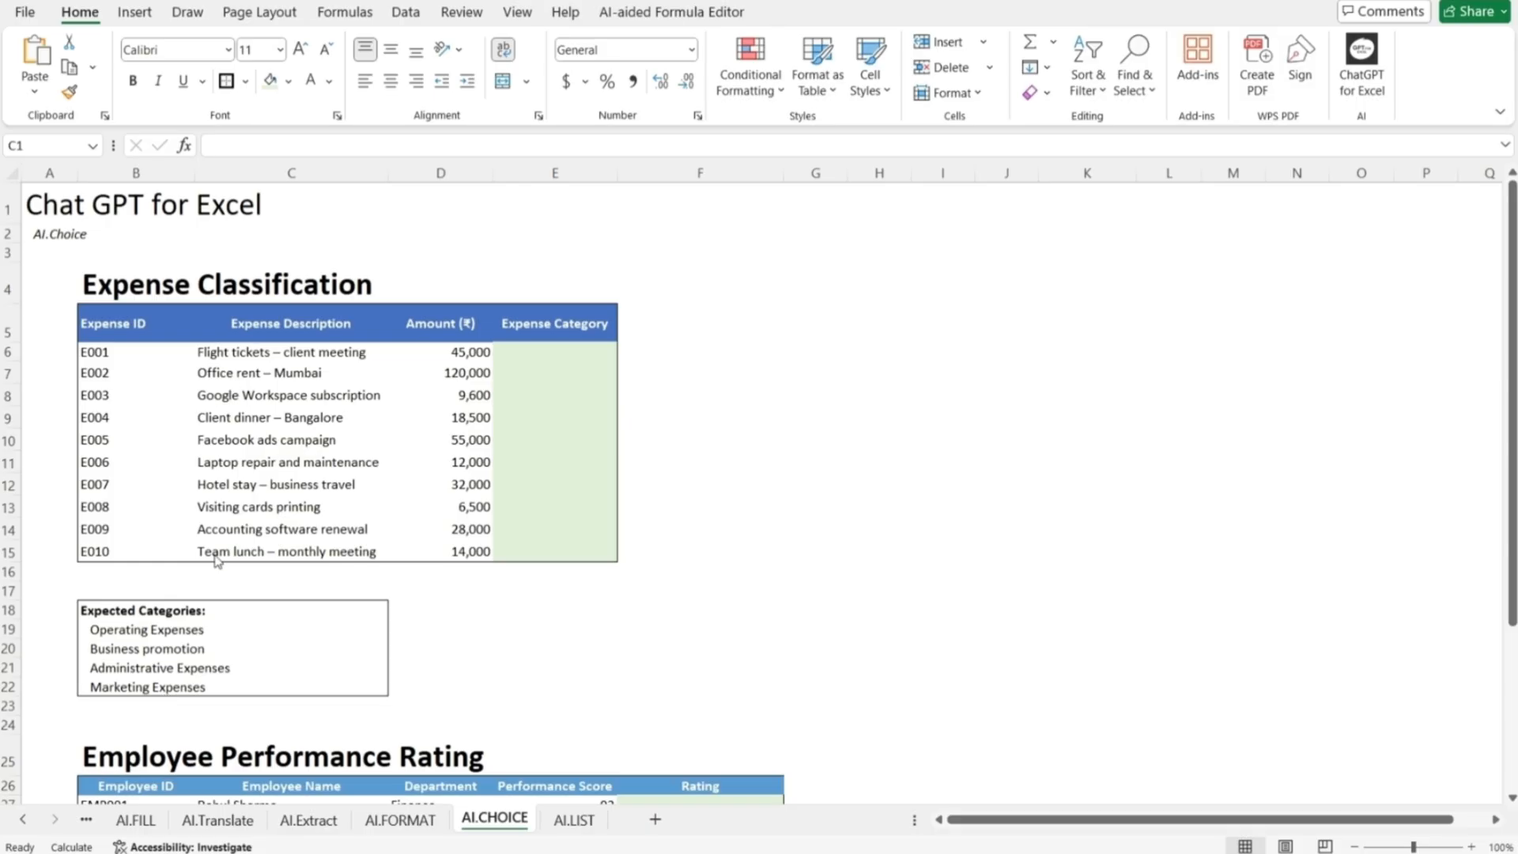
{"action": "left_click", "coordinate": [544, 351]}
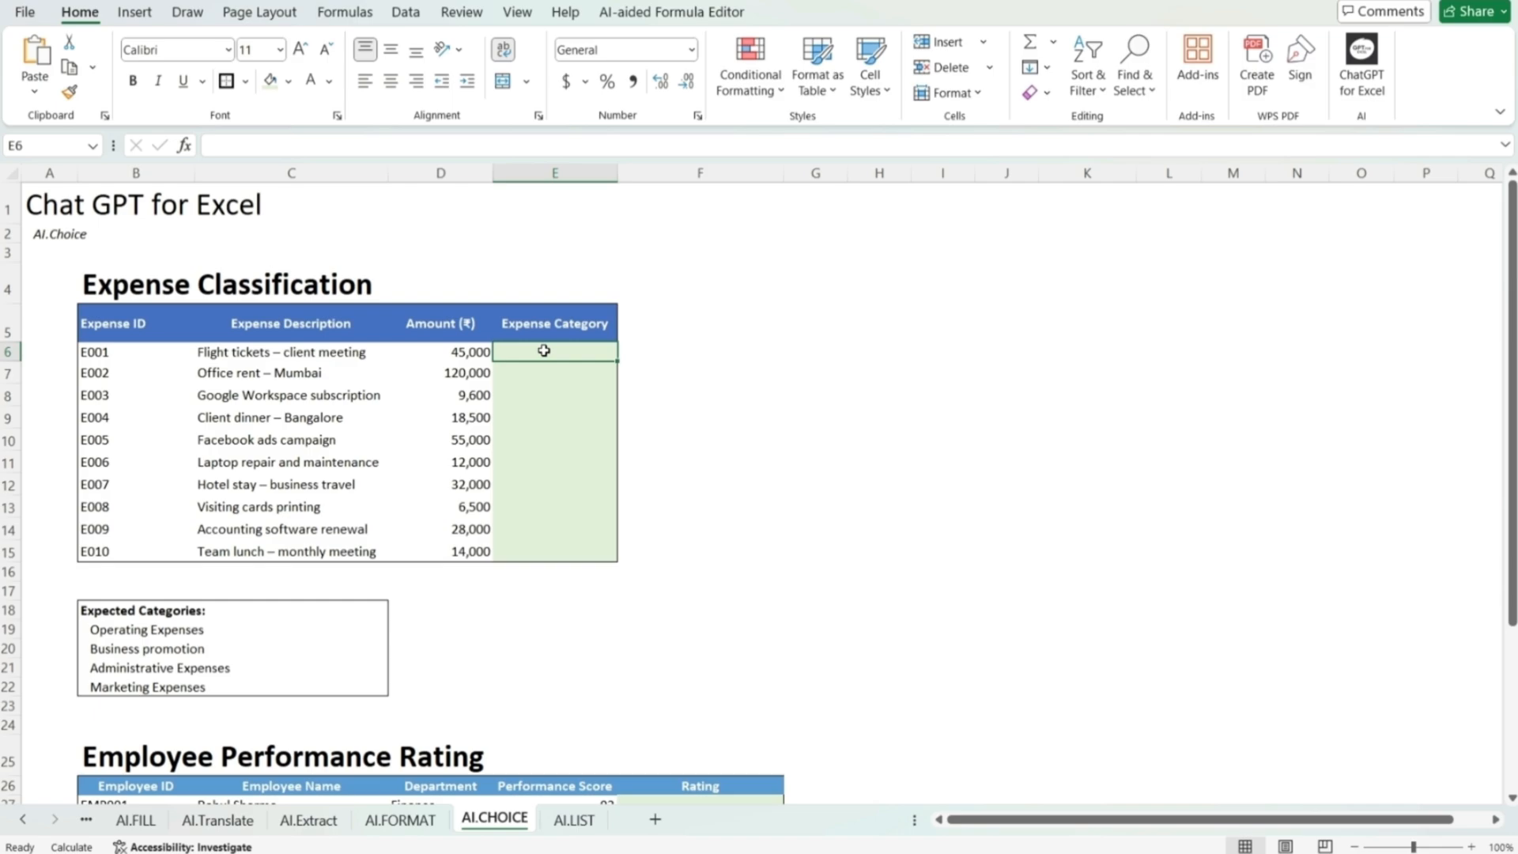
{"action": "type", "text": "=ai"}
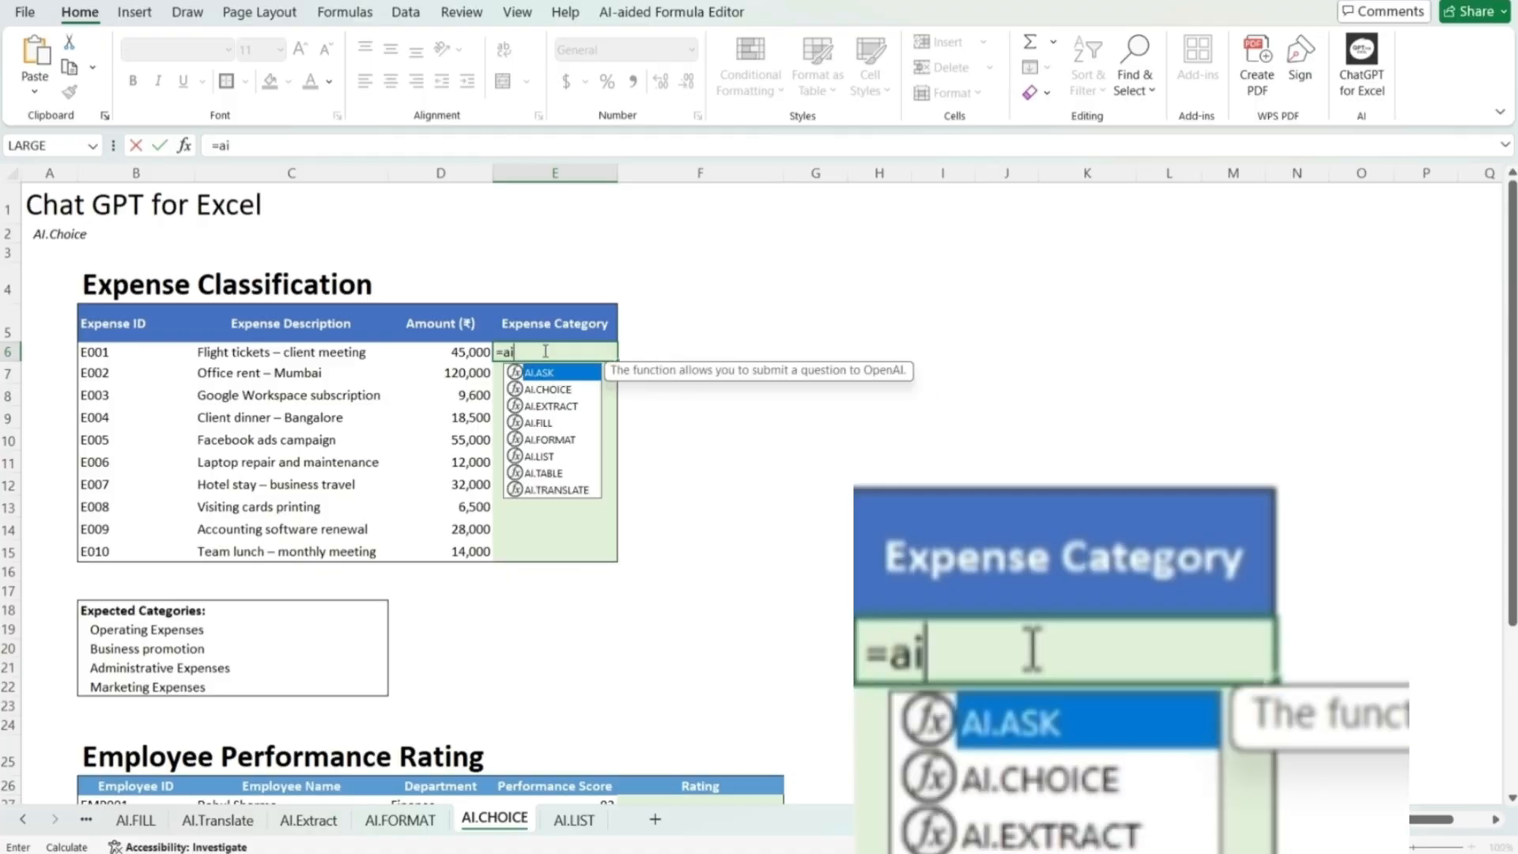
{"action": "type", "text": ".choice"}
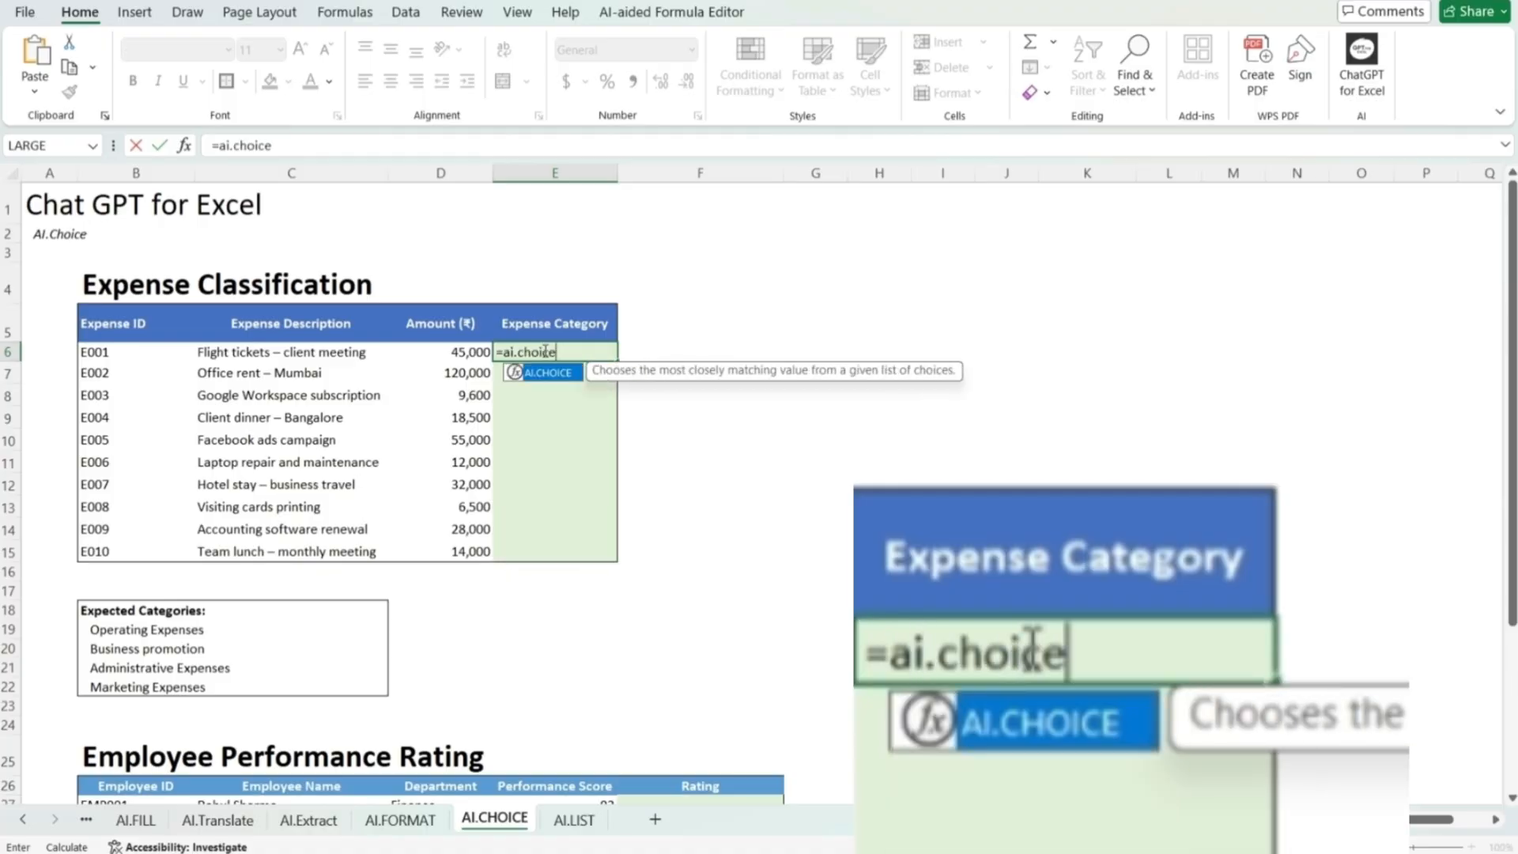
{"action": "type", "text": "("}
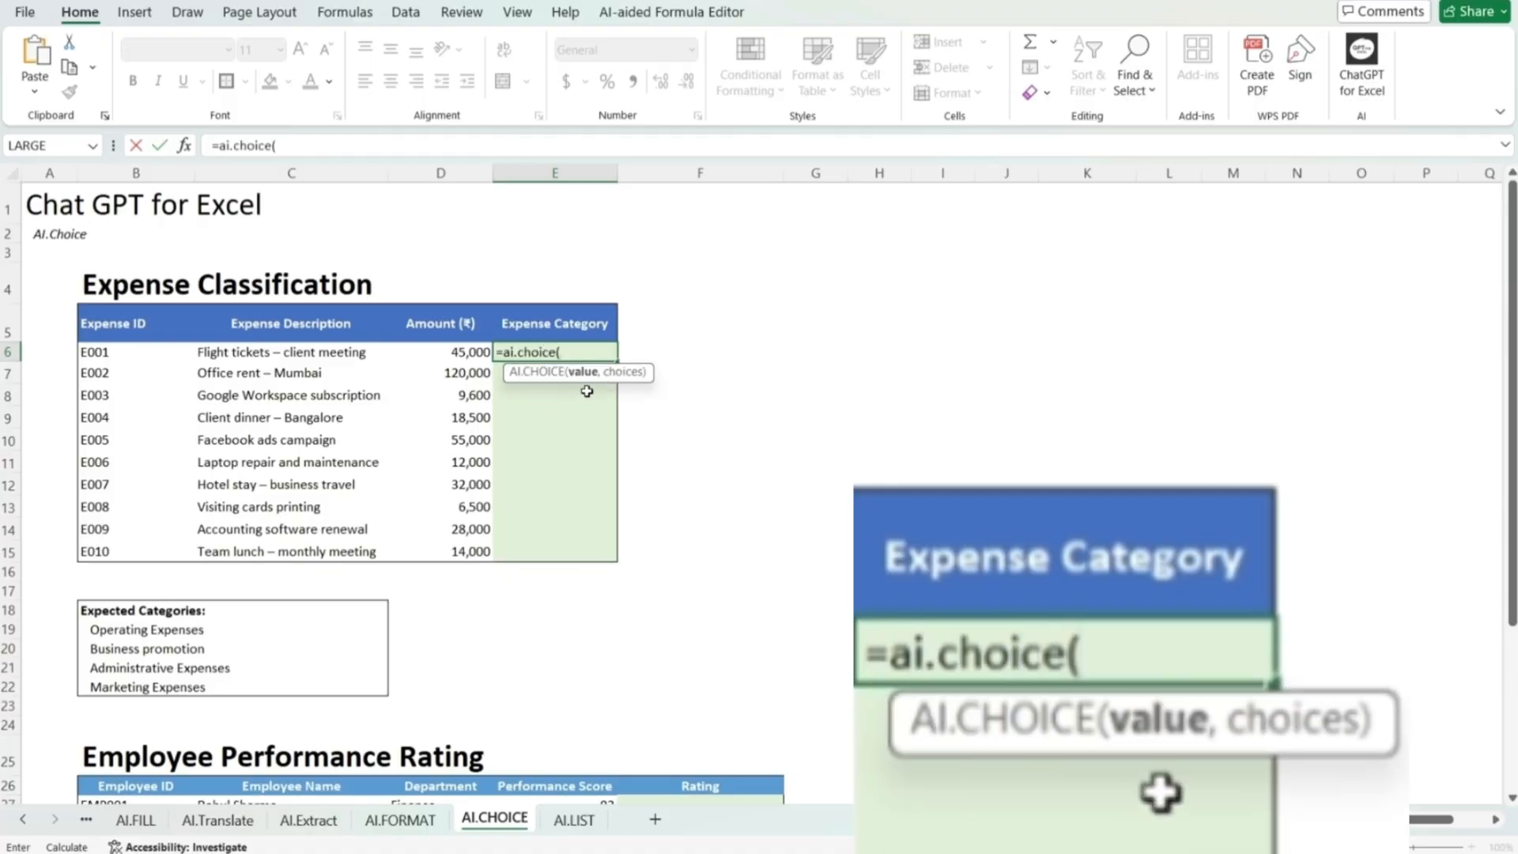
{"action": "left_click", "coordinate": [312, 353]}
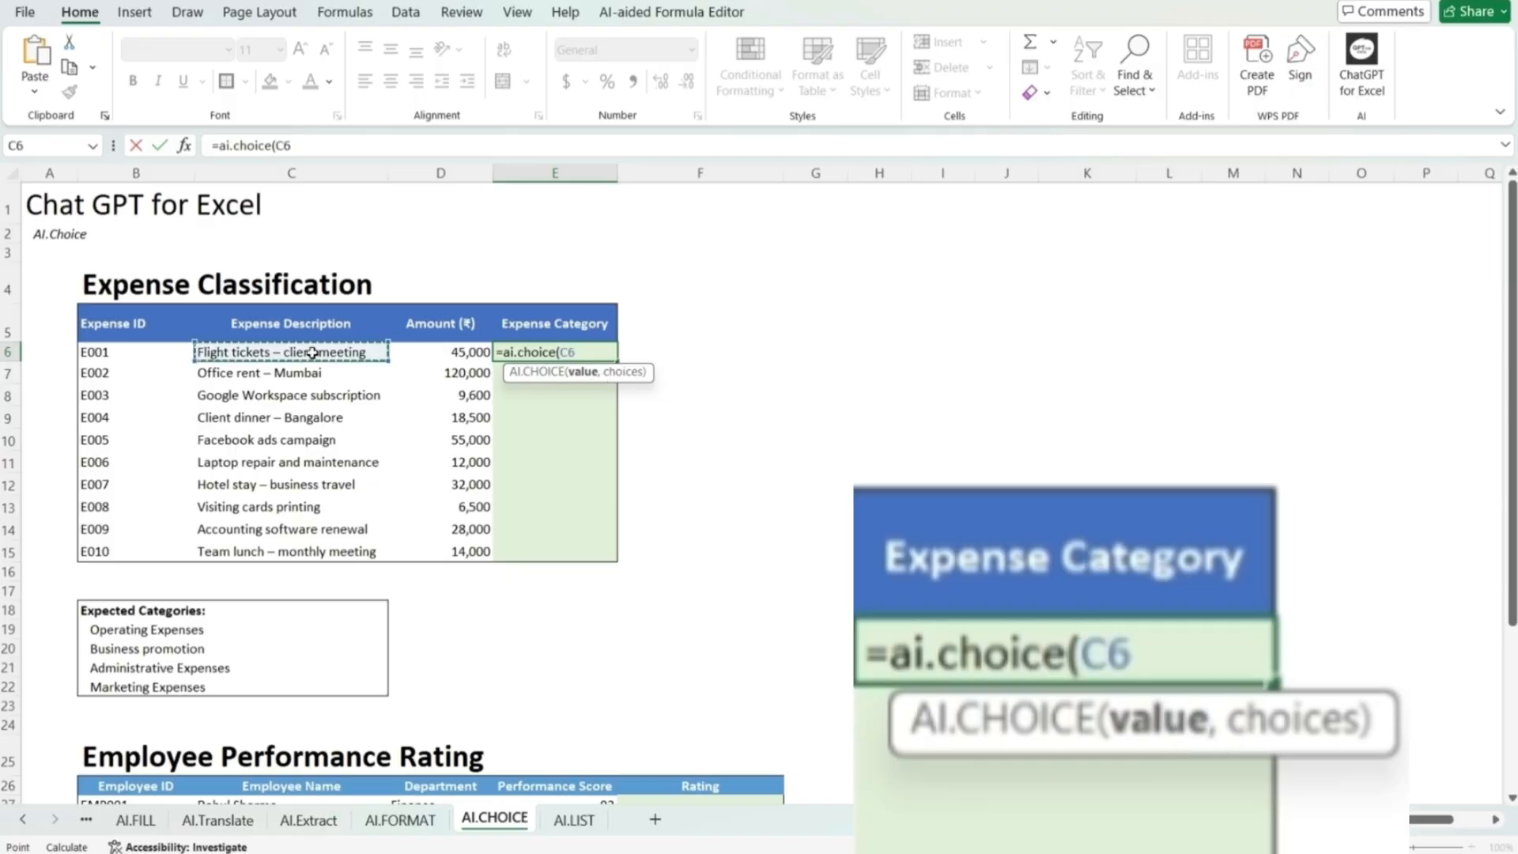
{"action": "left_click_drag", "start_coordinate": [313, 352], "coordinate": [285, 551]}
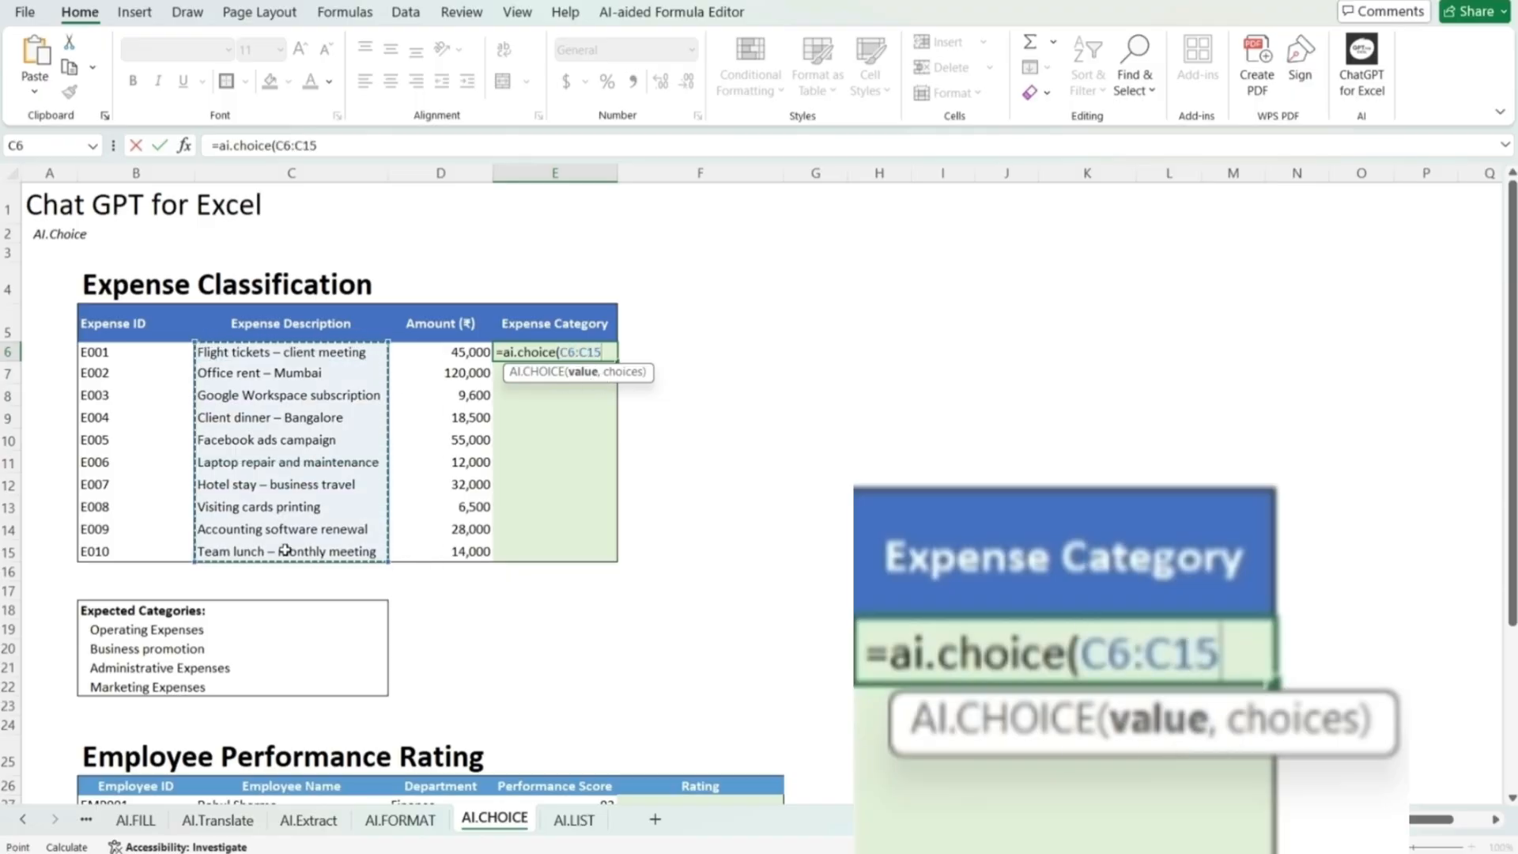
{"action": "type", "text": ","}
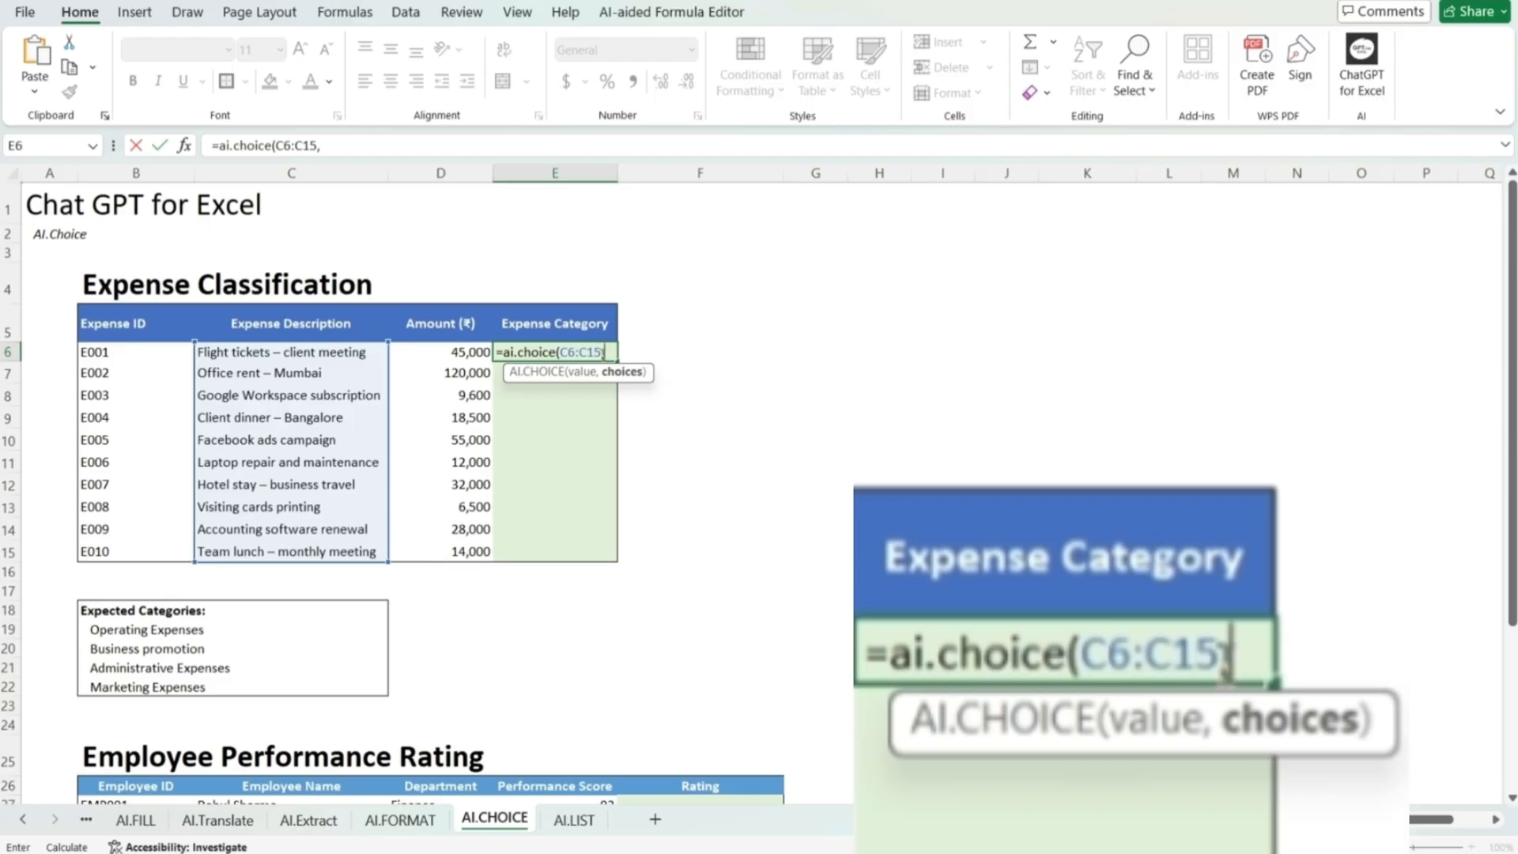
{"action": "left_click", "coordinate": [175, 629]}
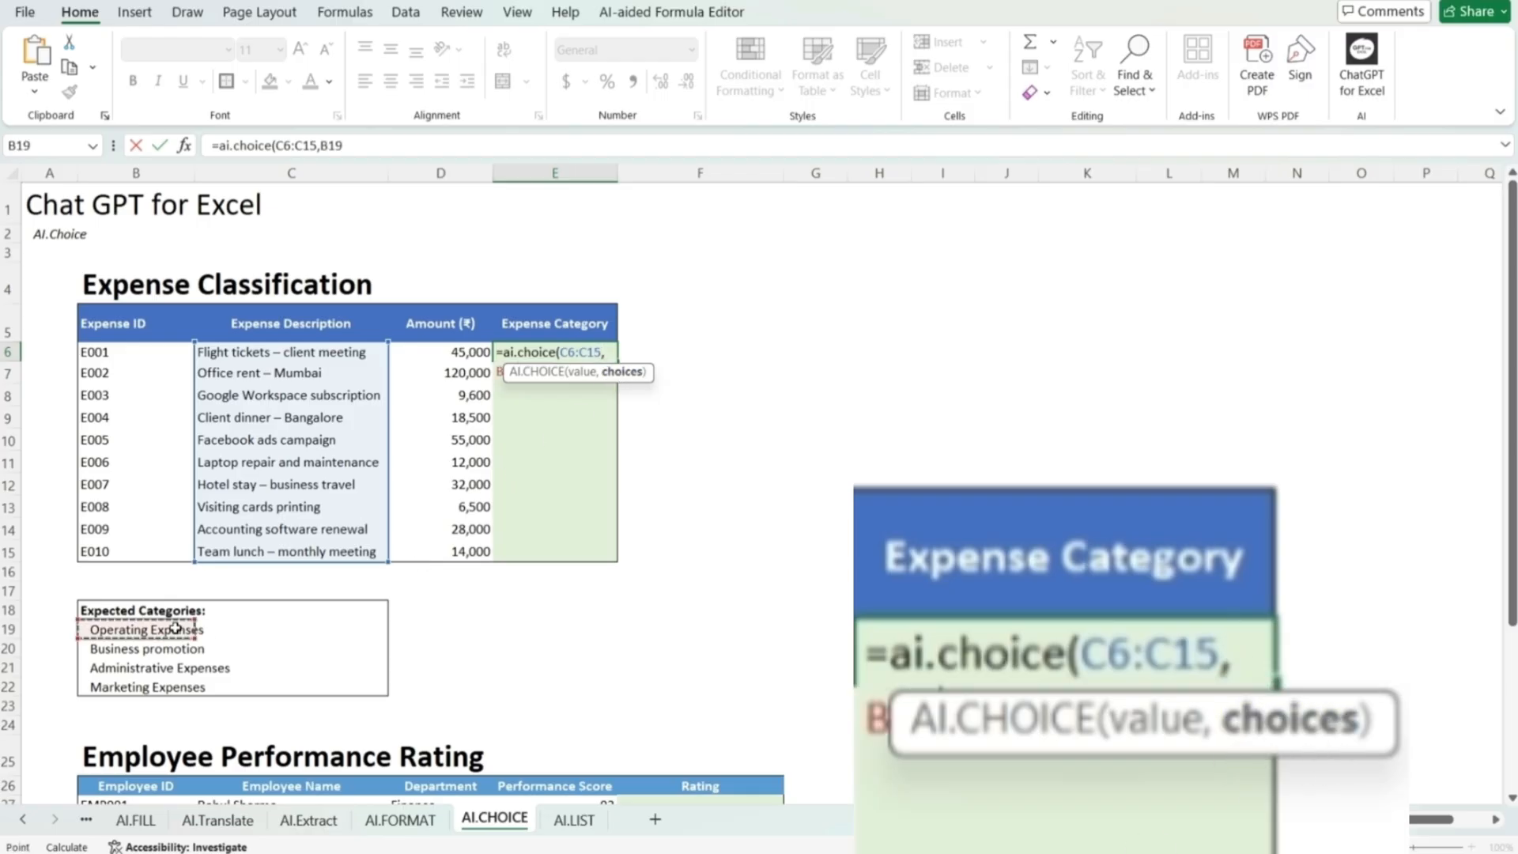
{"action": "left_click_drag", "start_coordinate": [176, 628], "coordinate": [183, 686]}
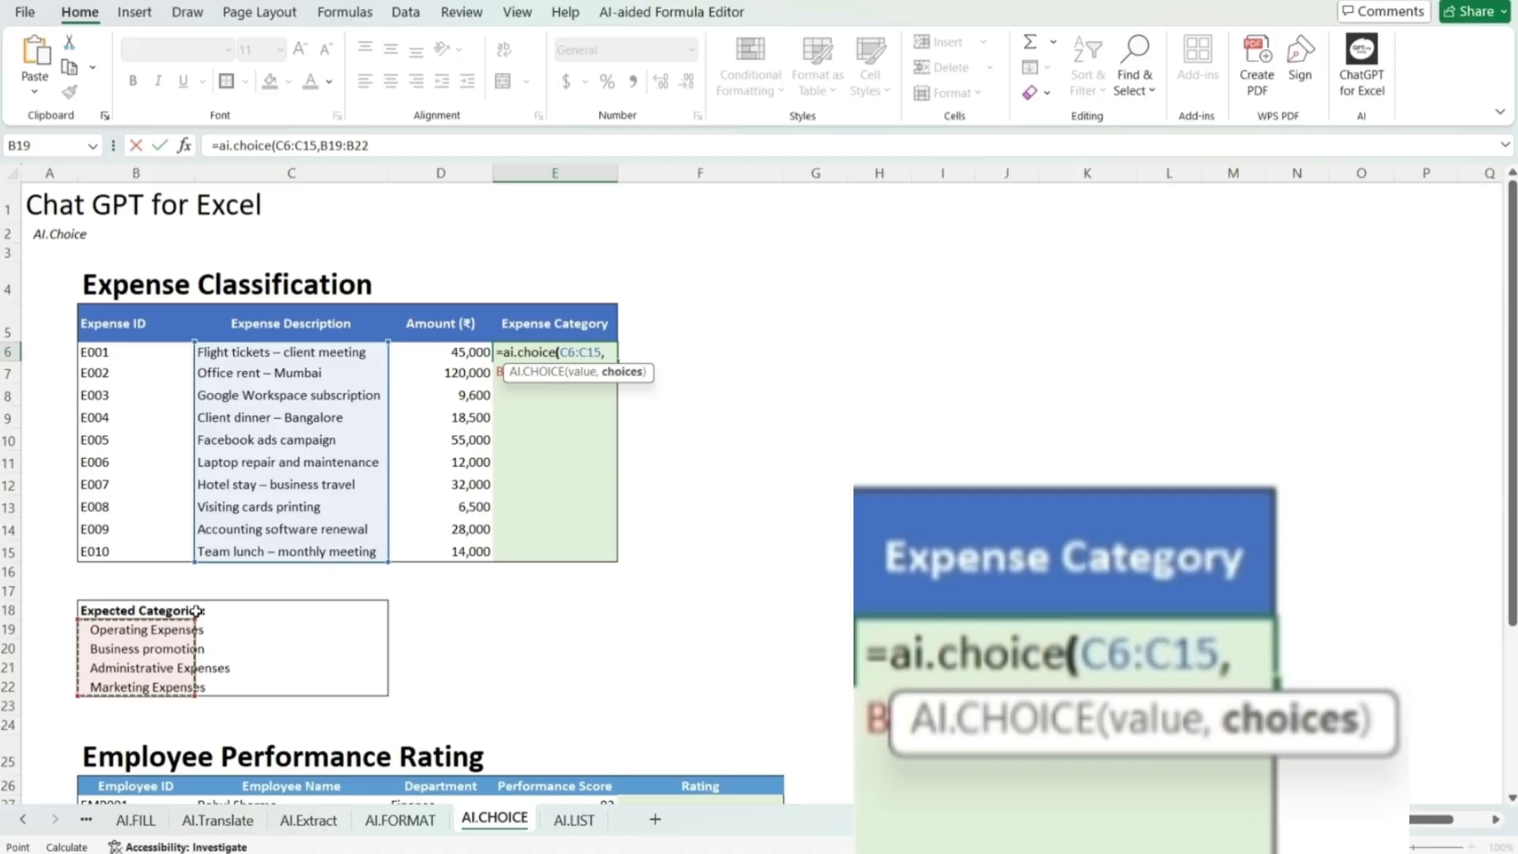
{"action": "type", "text": ")"}
{"action": "key", "text": "Return"}
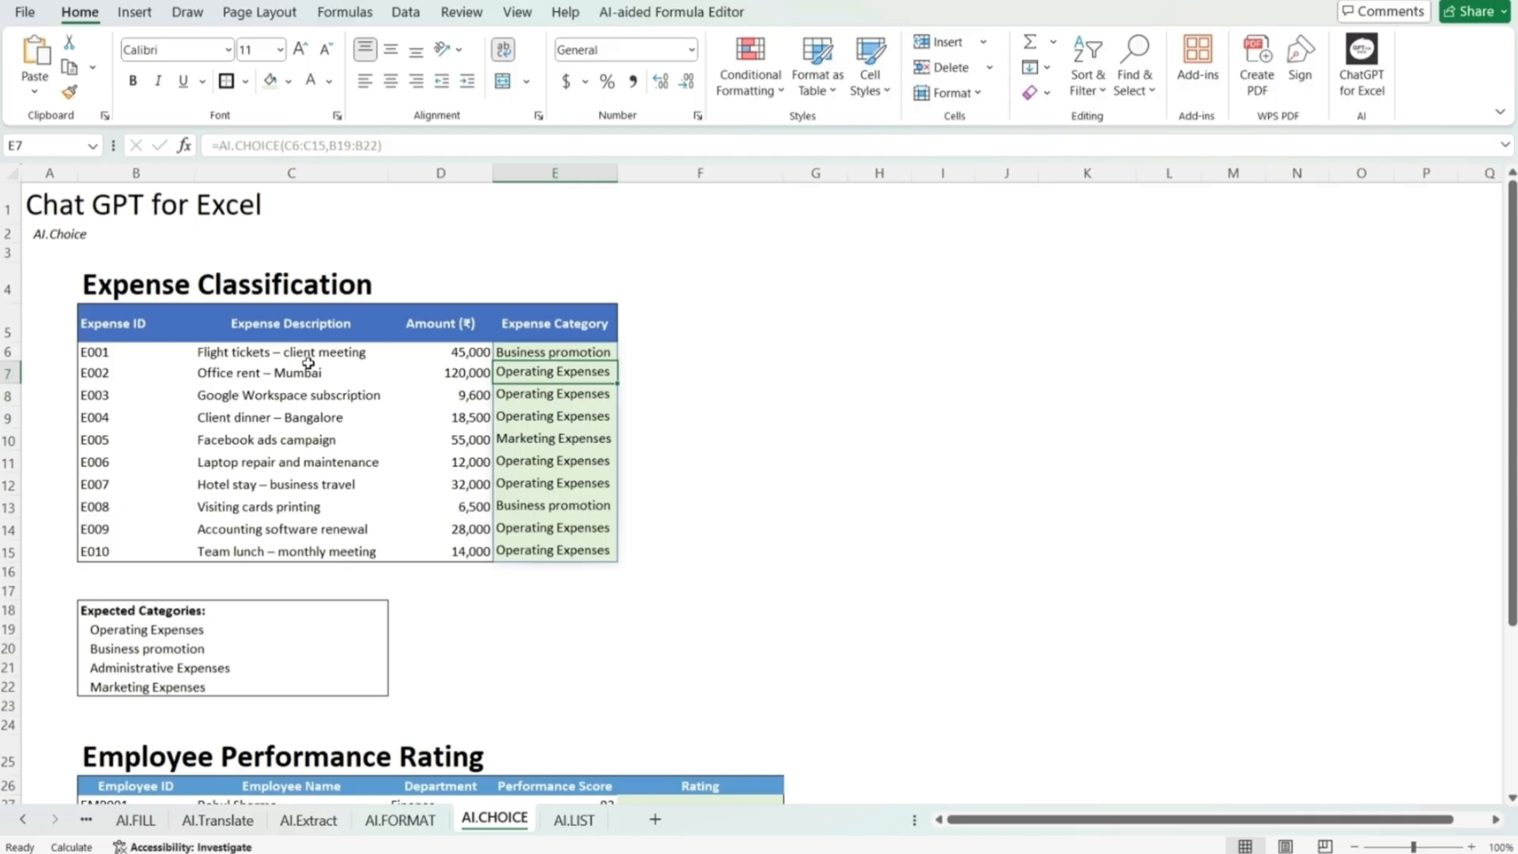
{"action": "left_click", "coordinate": [527, 351]}
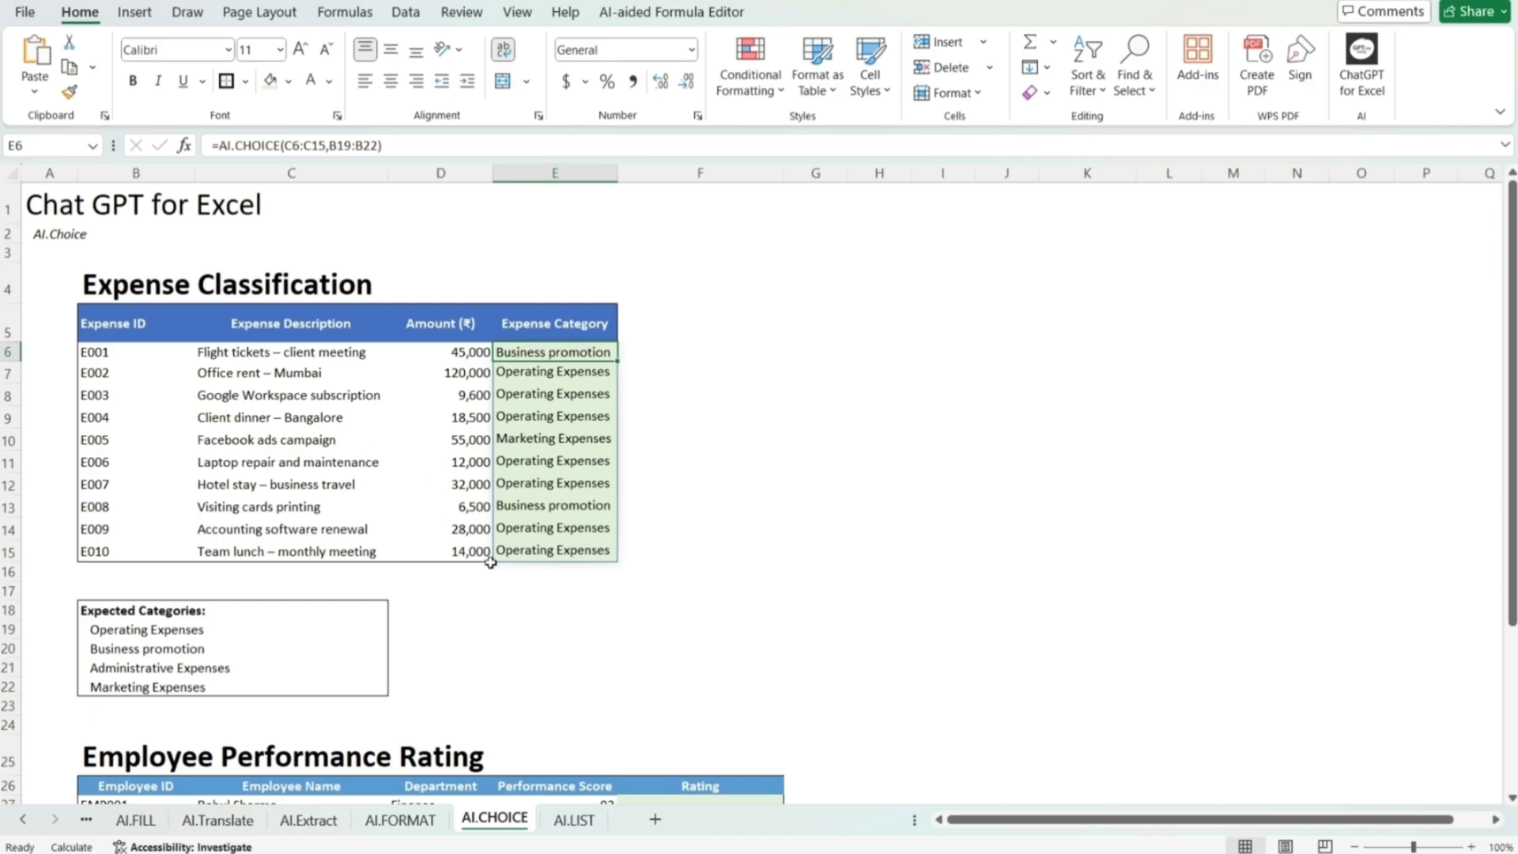
Step: Enter =AI.CHOICE(E27:E34,B38:B41) in F27 to assign the expected ratings to the employees' performance scores
{"action": "left_click", "coordinate": [567, 676]}
{"action": "key", "text": "Down"}
{"action": "key", "text": "Down"}
{"action": "key", "text": "Down"}
{"action": "key", "text": "Down"}
{"action": "key", "text": "Down"}
{"action": "key", "text": "Down"}
{"action": "key", "text": "Down"}
{"action": "key", "text": "Down"}
{"action": "key", "text": "Down"}
{"action": "key", "text": "Down"}
{"action": "key", "text": "Down"}
{"action": "key", "text": "Down"}
{"action": "key", "text": "Down"}
{"action": "key", "text": "Down"}
{"action": "key", "text": "Down"}
{"action": "key", "text": "Down"}
{"action": "key", "text": "Down"}
{"action": "key", "text": "Down"}
{"action": "key", "text": "Down"}
{"action": "key", "text": "Down"}
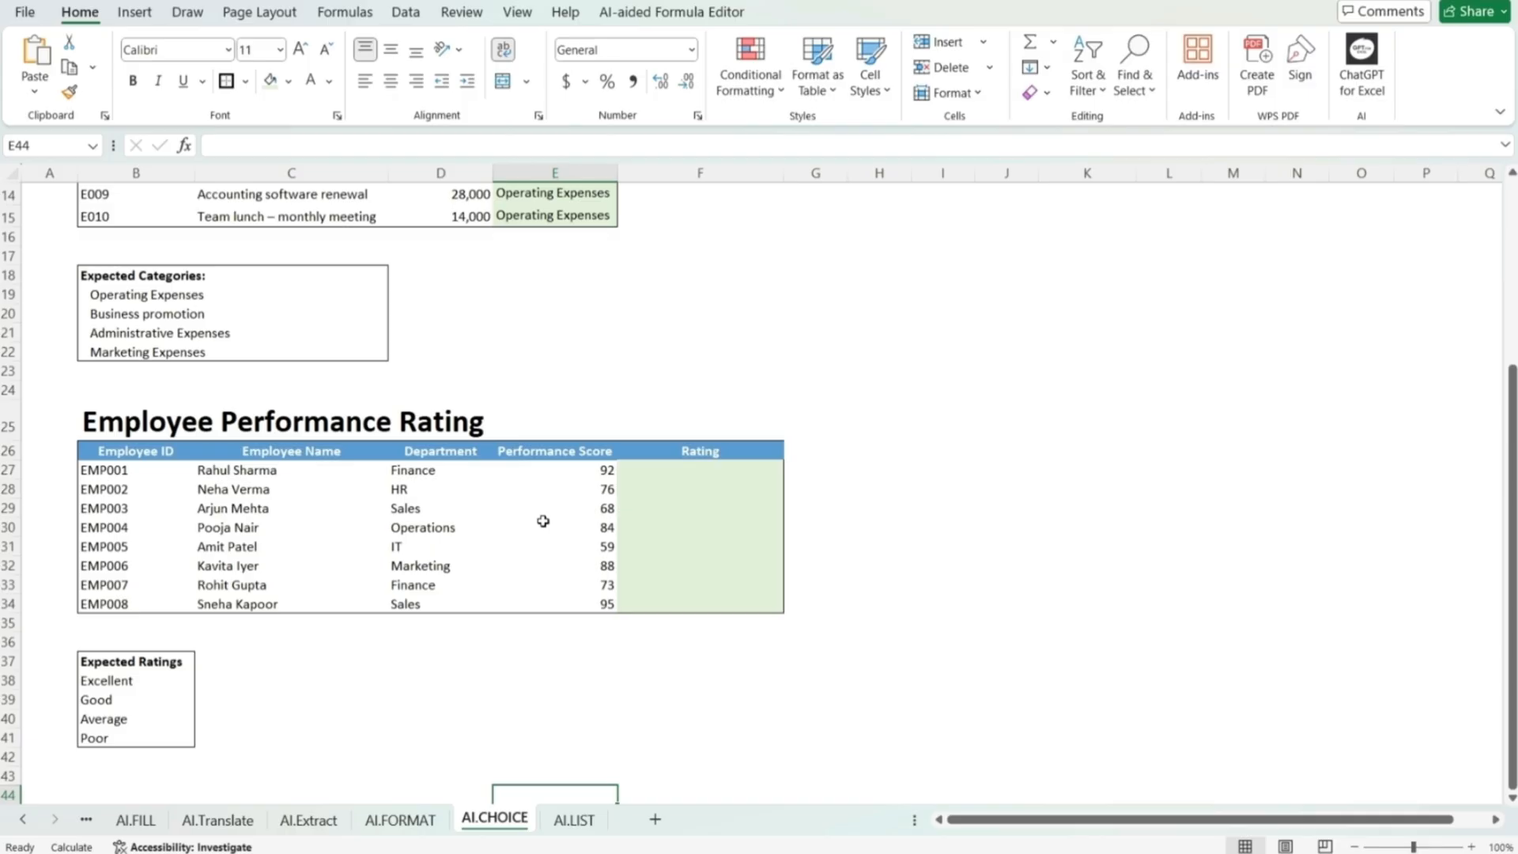
{"action": "left_click", "coordinate": [700, 471]}
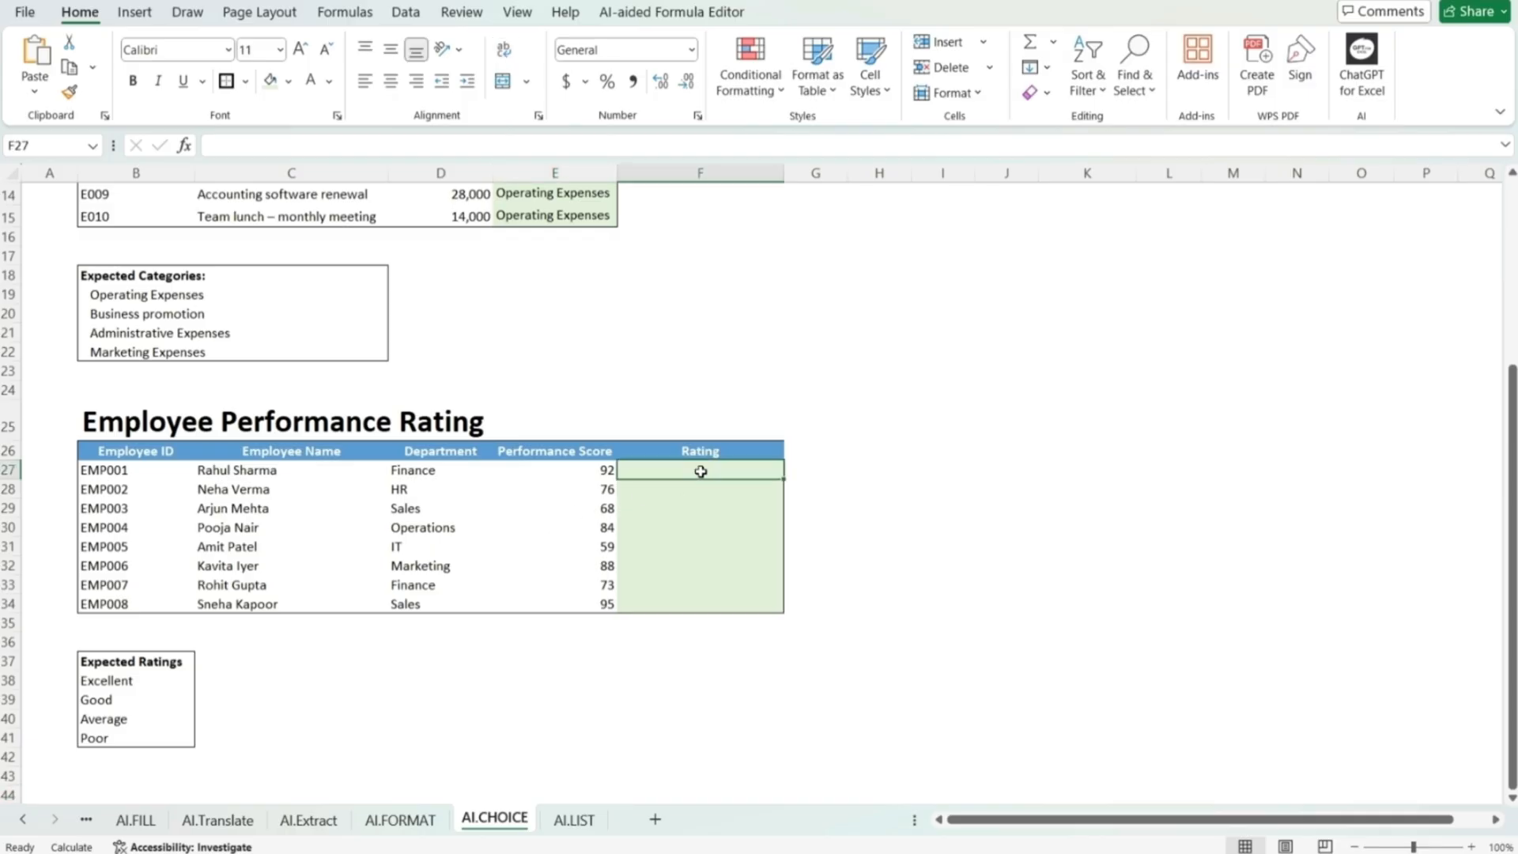
{"action": "type", "text": "=ai.c"}
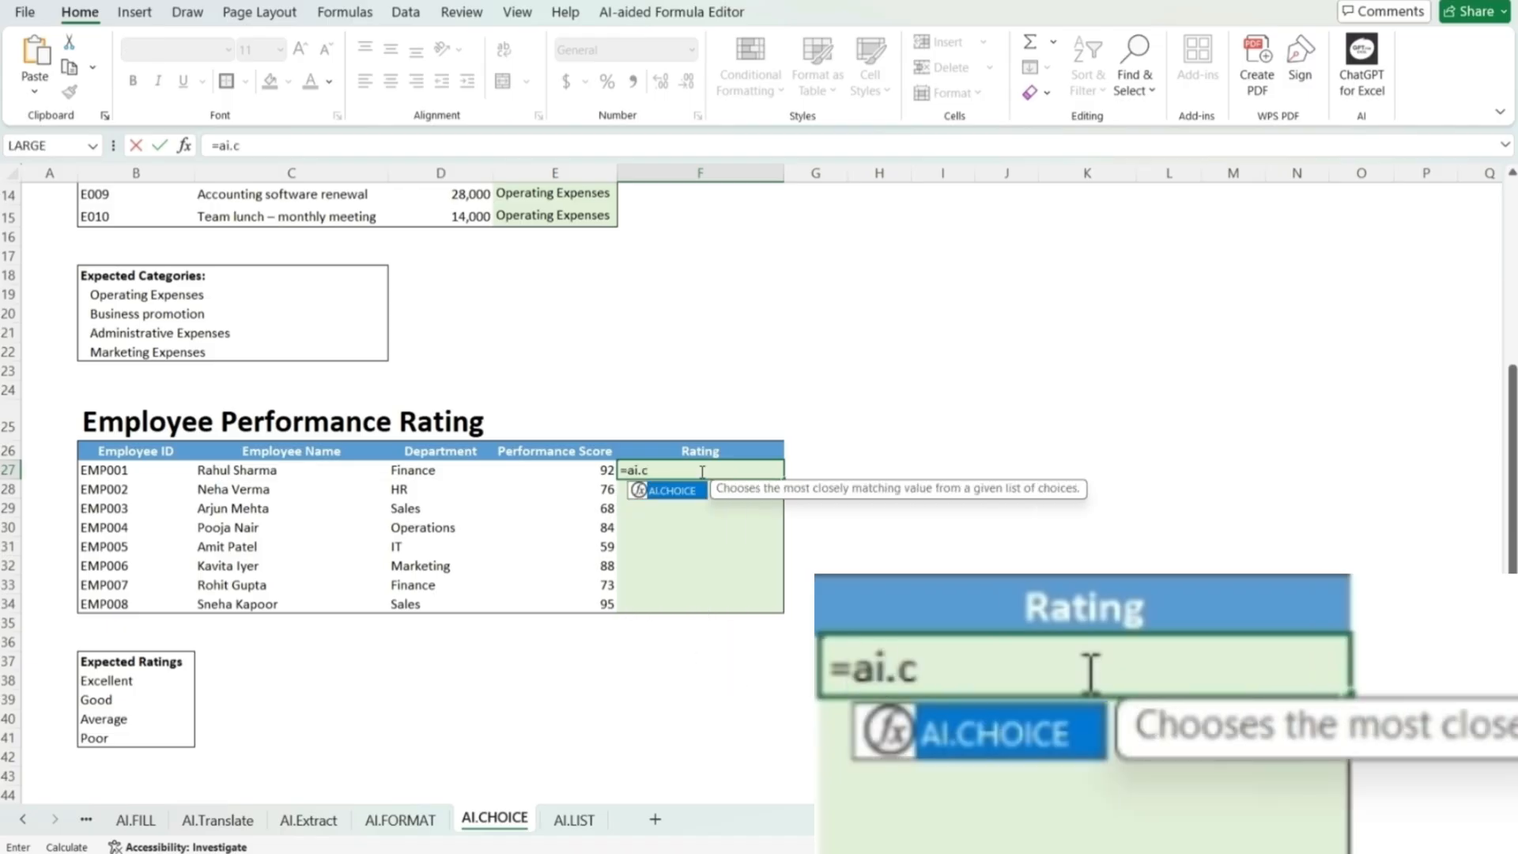
{"action": "type", "text": "hoice("}
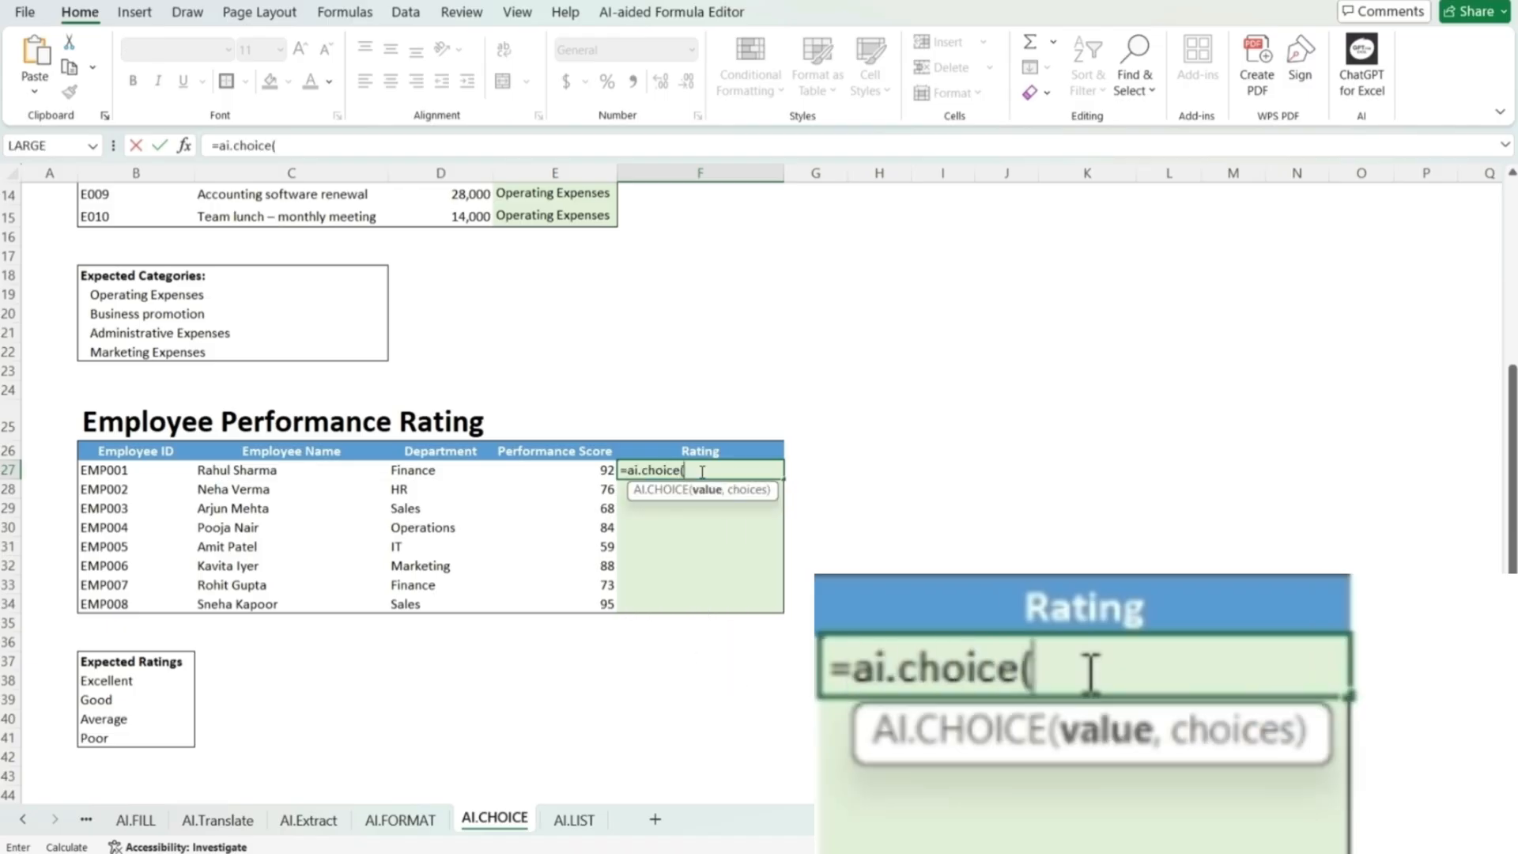
{"action": "left_click_drag", "start_coordinate": [601, 472], "coordinate": [610, 606]}
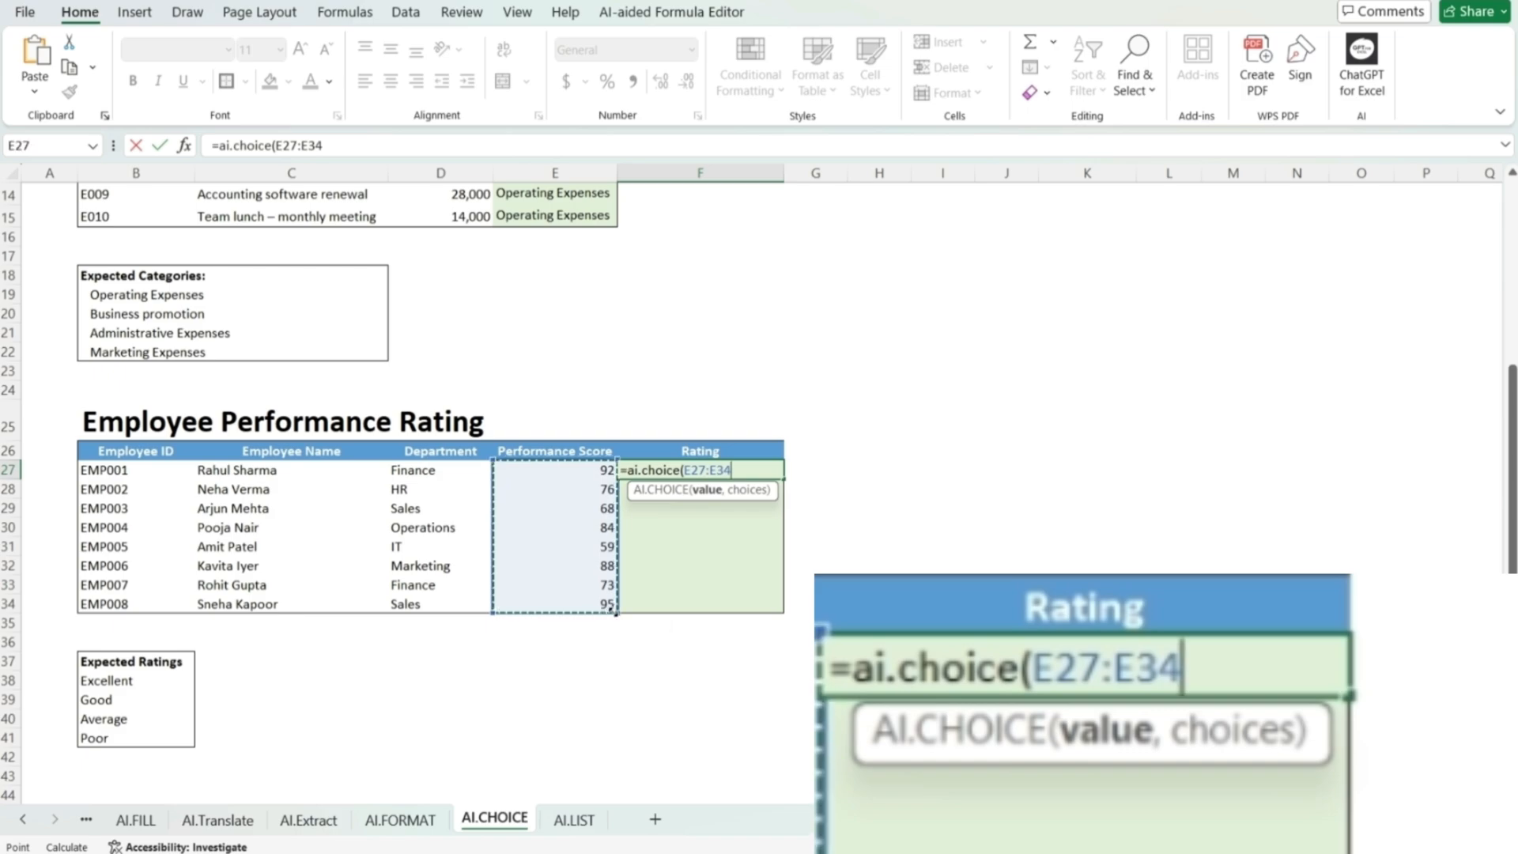
{"action": "type", "text": ","}
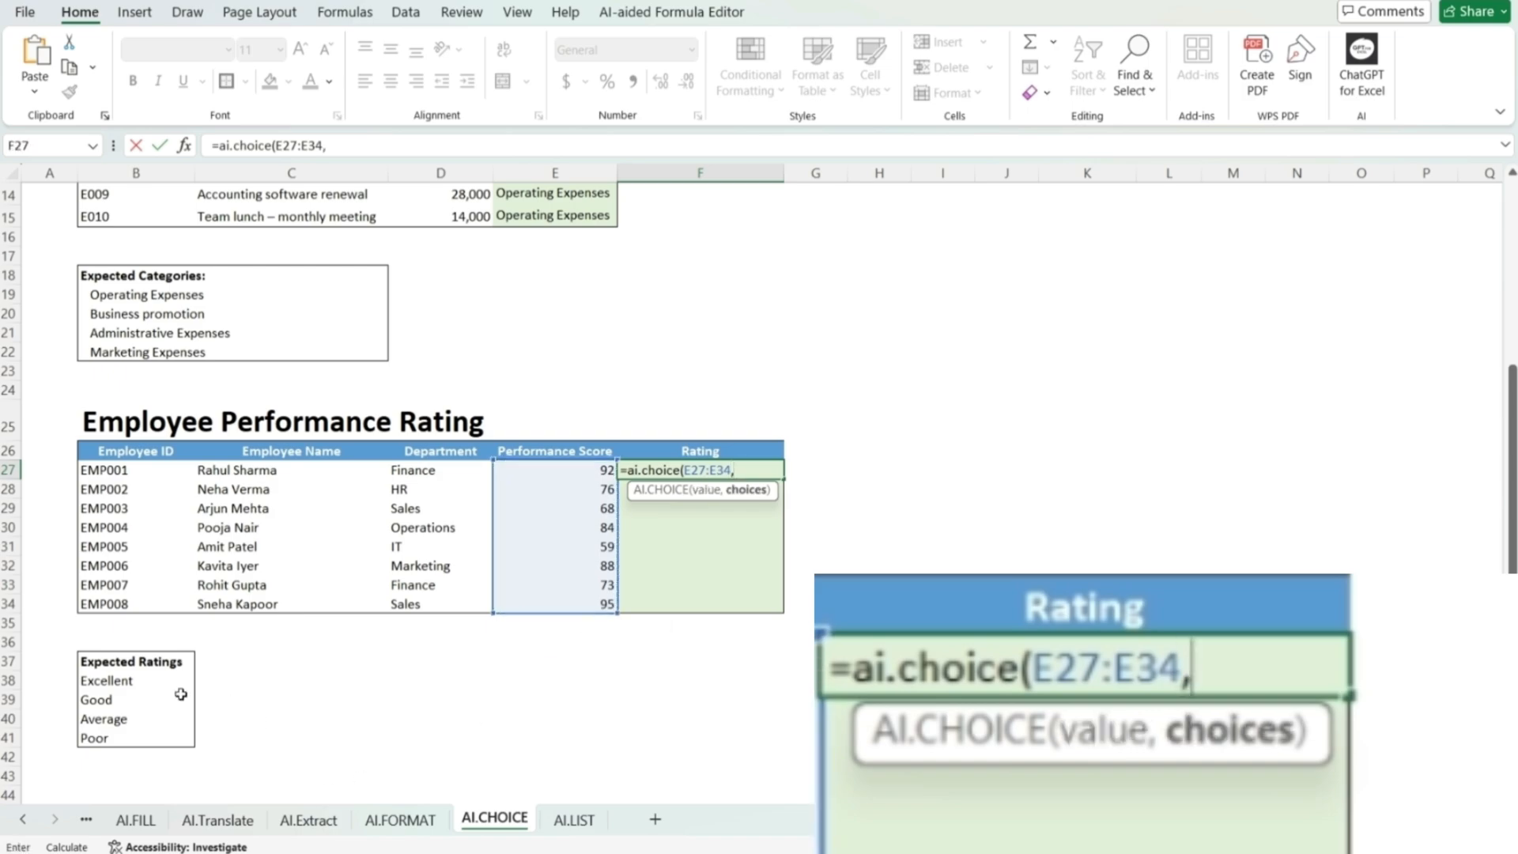
{"action": "left_click_drag", "start_coordinate": [139, 679], "coordinate": [137, 735]}
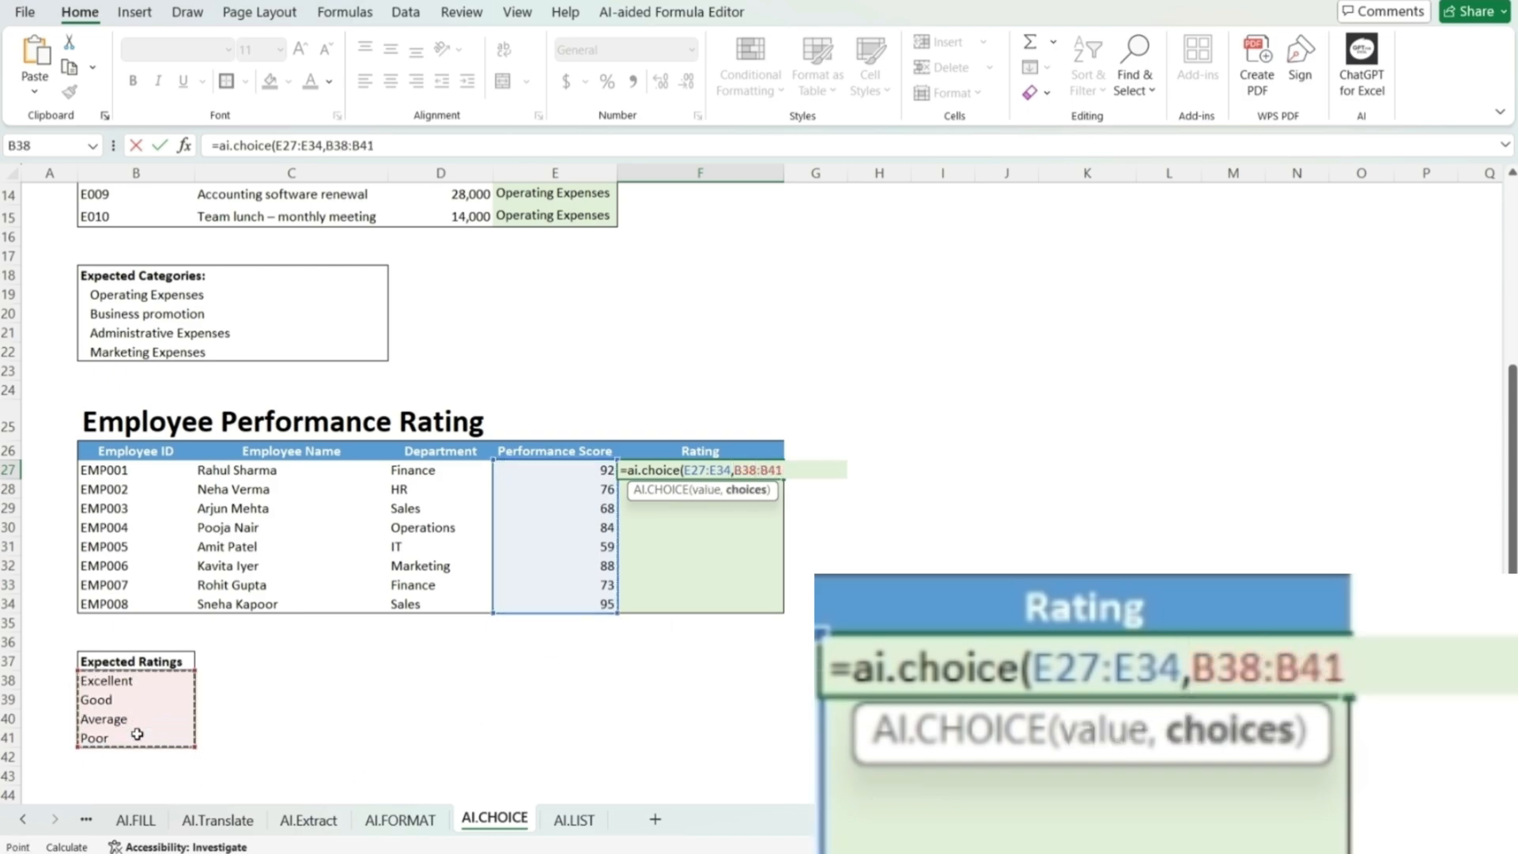
{"action": "type", "text": ")"}
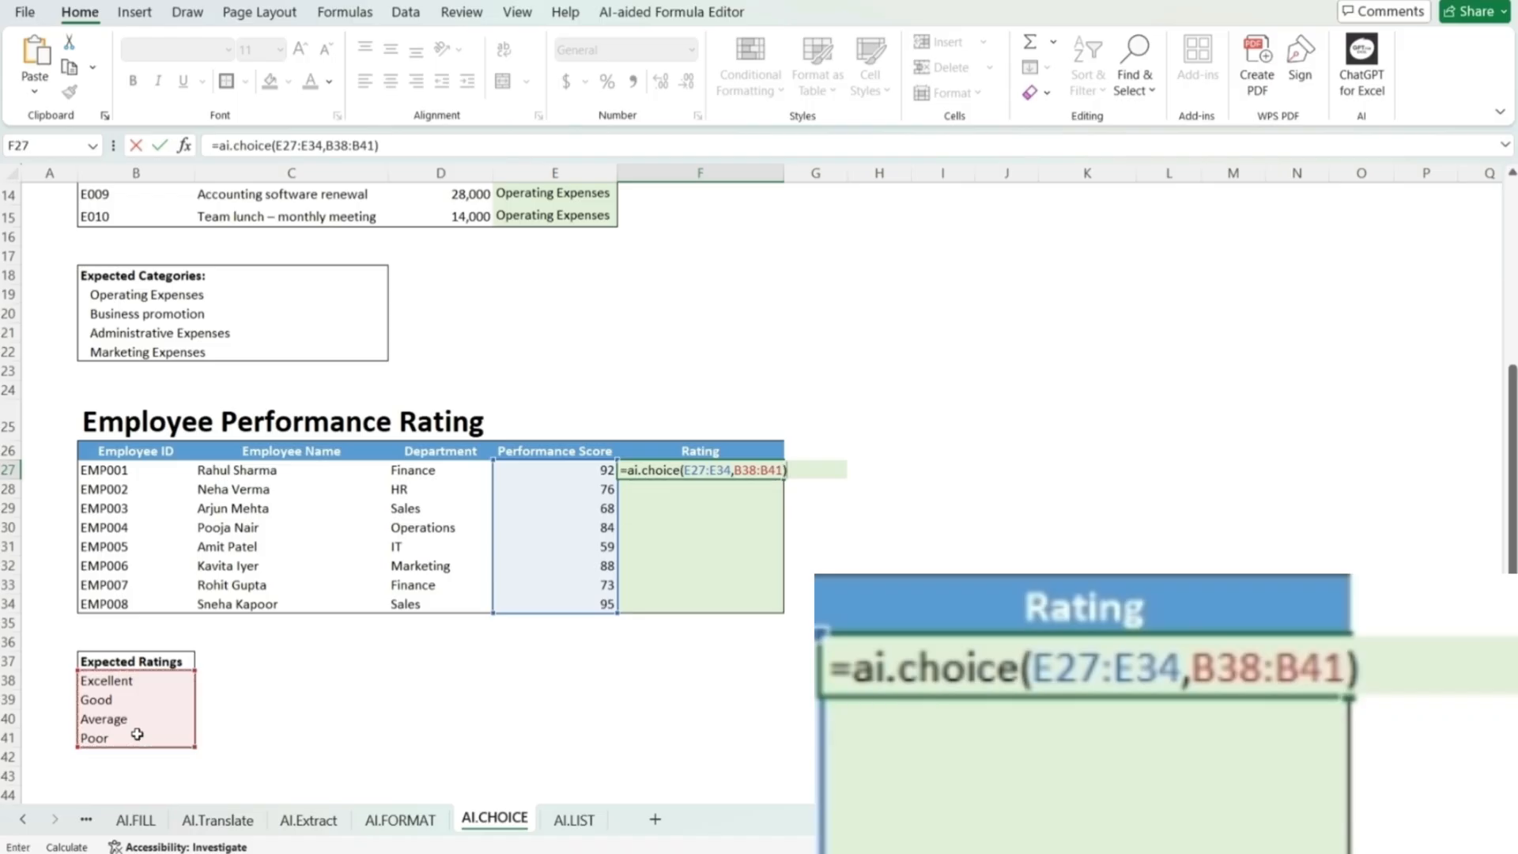
{"action": "key", "text": "Return"}
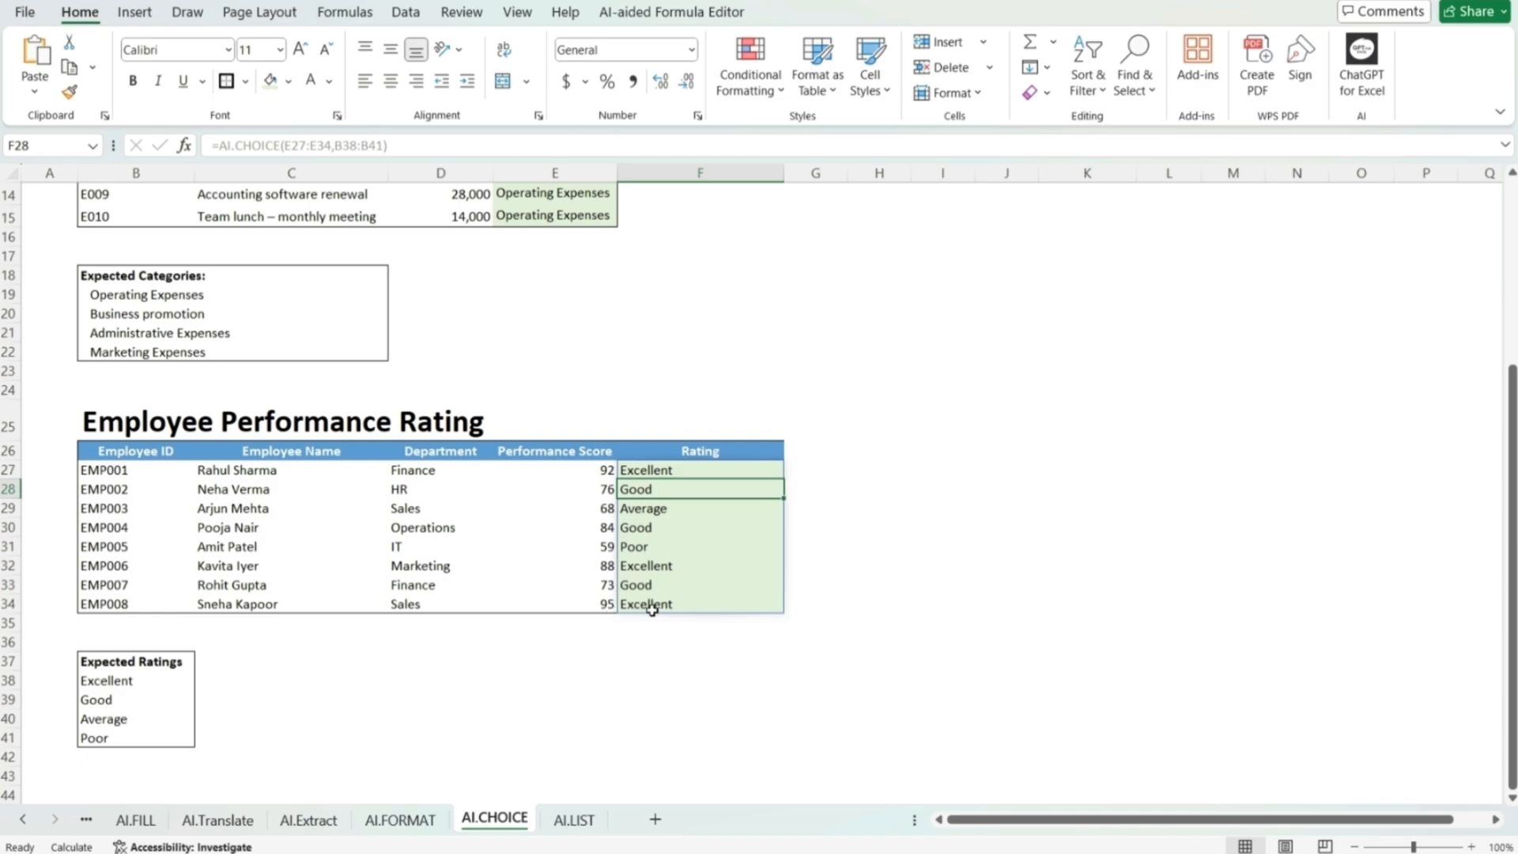
{"action": "left_click", "coordinate": [628, 637]}
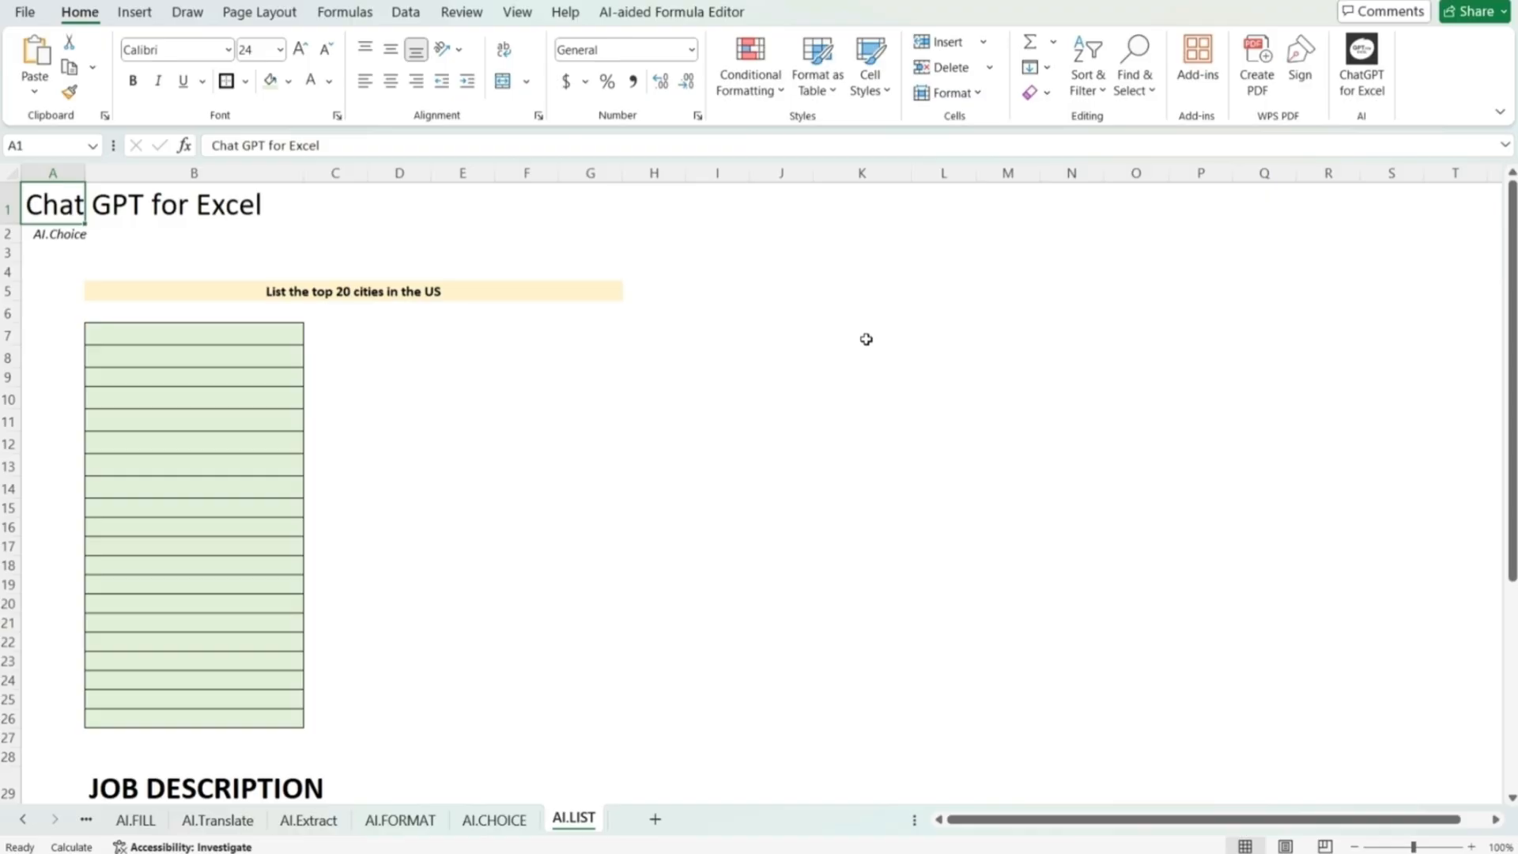
Step: On the AI.LIST sheet, change the subtitle in A2 to AI.List
{"action": "key", "text": "Down"}
{"action": "type", "text": "AI.L"}
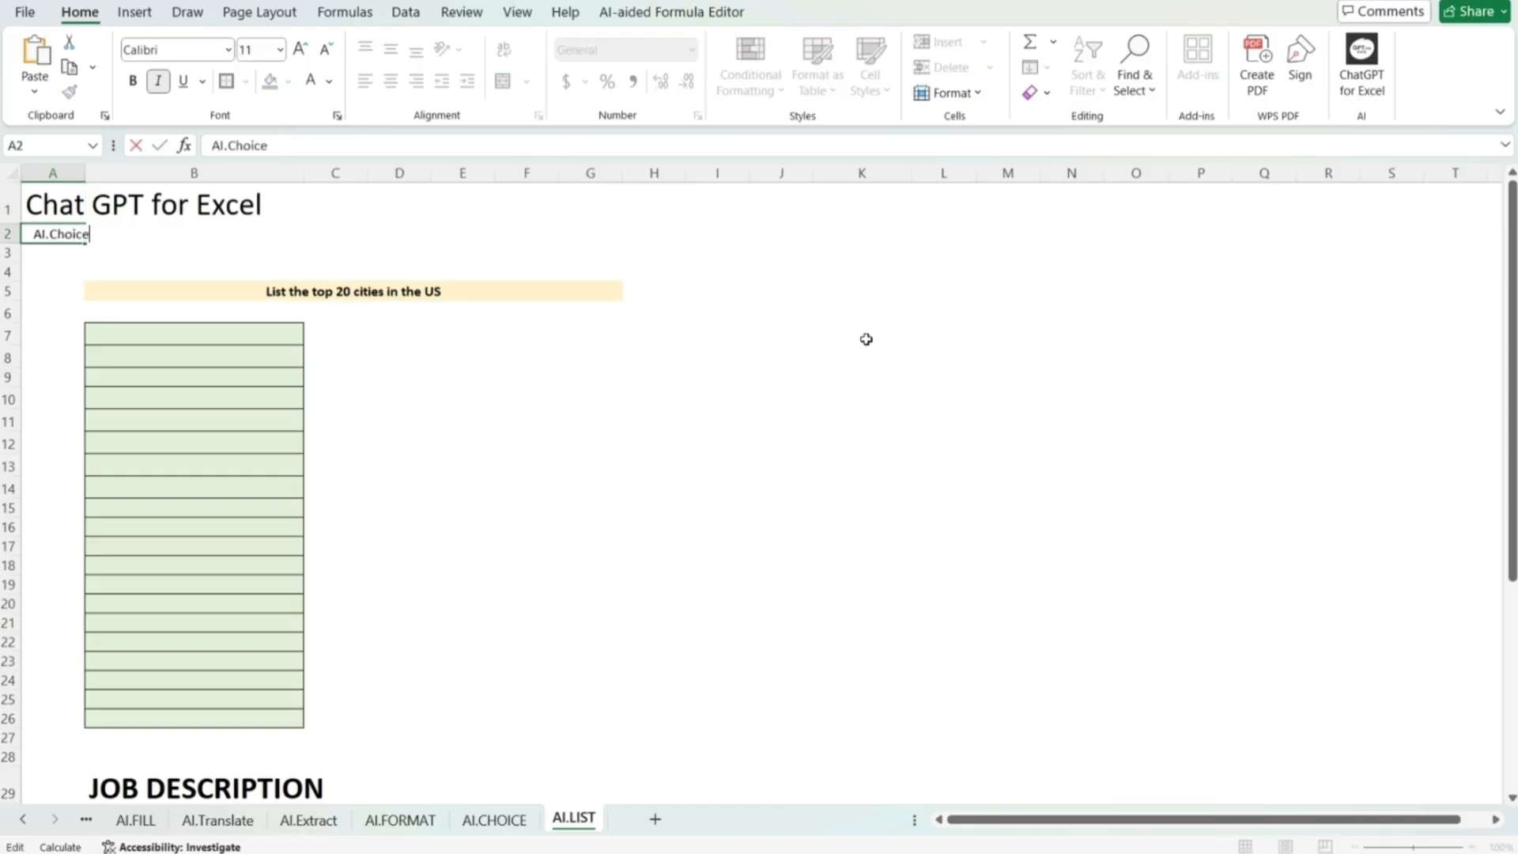
{"action": "type", "text": "ist"}
{"action": "key", "text": "Return"}
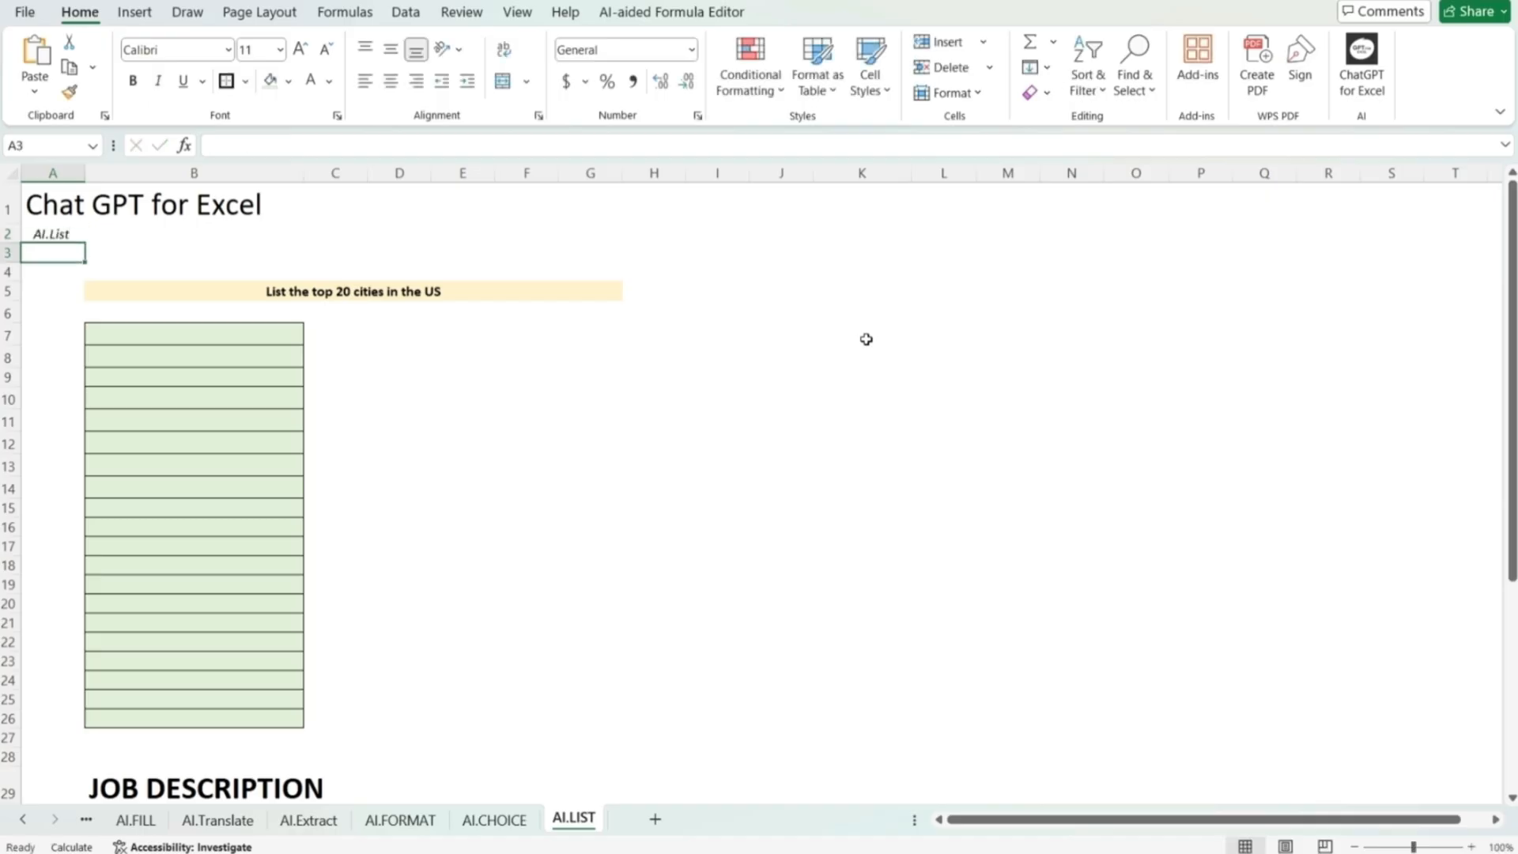
Step: Enter =AI.LIST(B5) in B7 to list the top 20 cities in the US
{"action": "key", "text": "Down"}
{"action": "key", "text": "Down"}
{"action": "key", "text": "Down"}
{"action": "key", "text": "Down"}
{"action": "key", "text": "Right"}
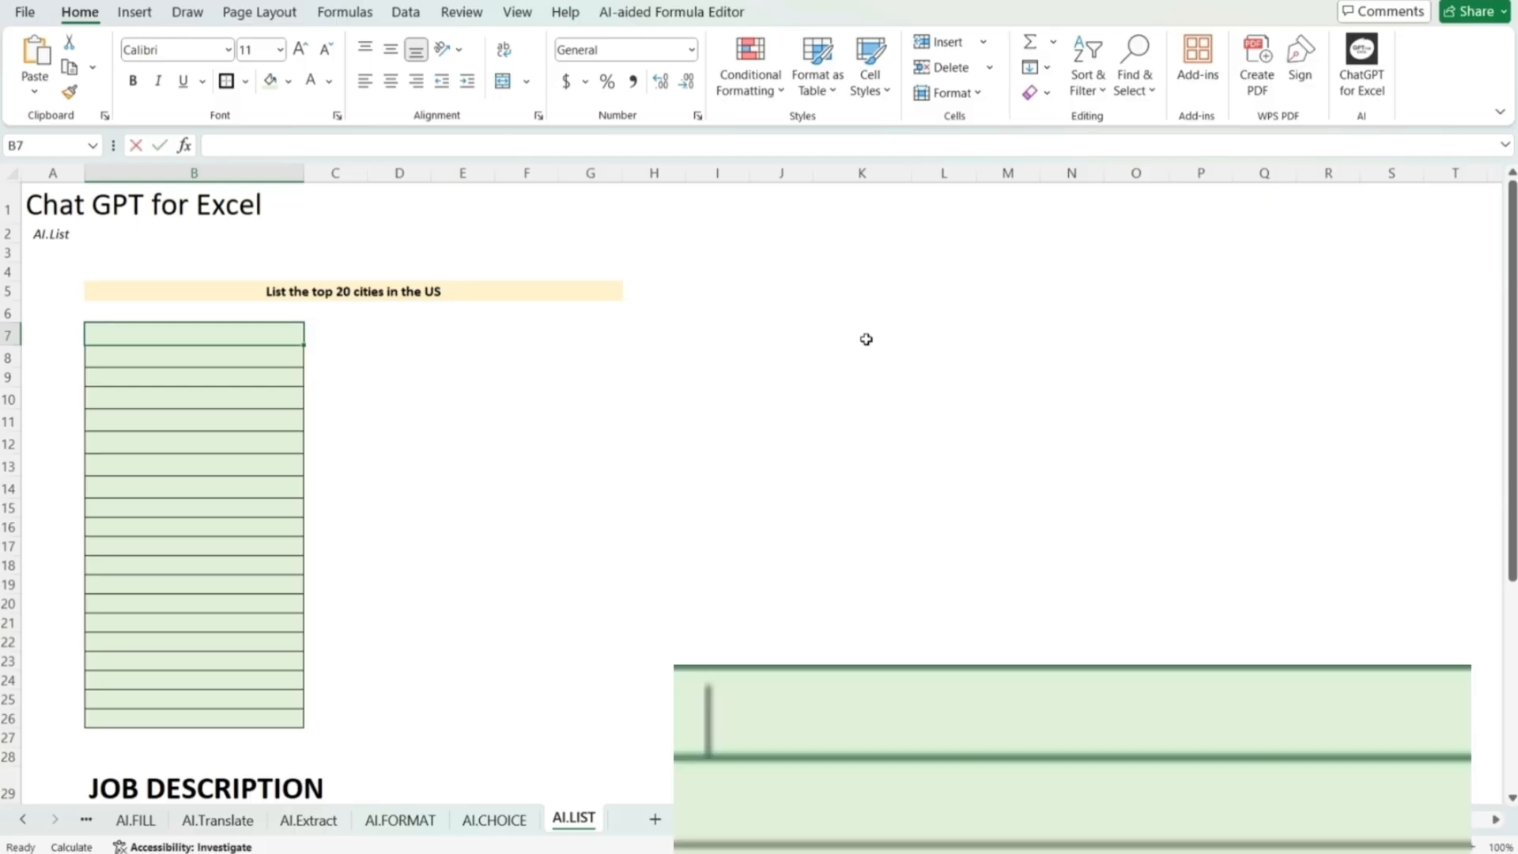
{"action": "type", "text": "=ai.list"}
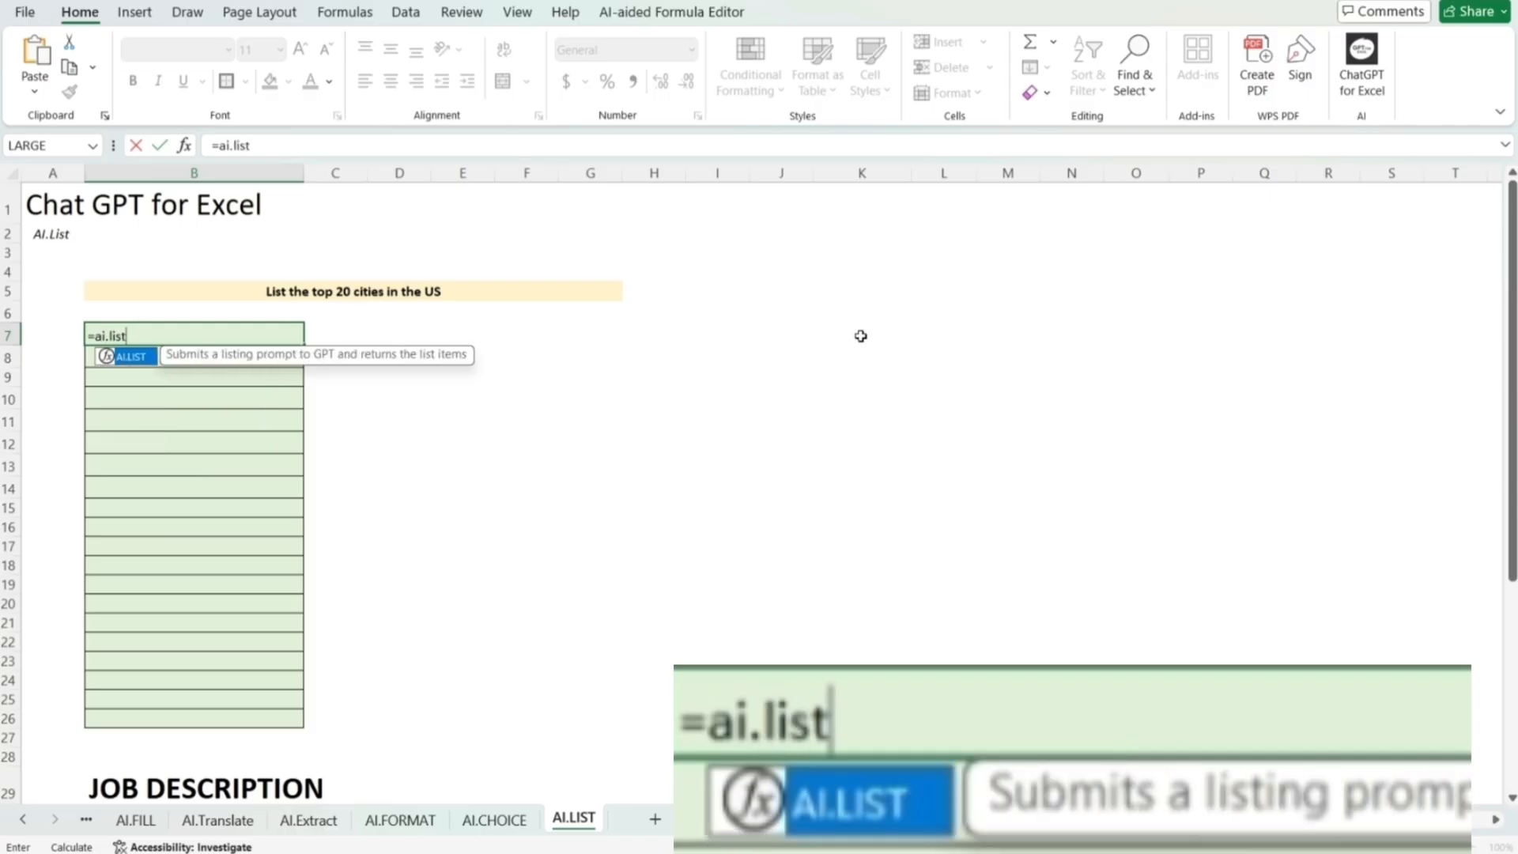
{"action": "type", "text": "("}
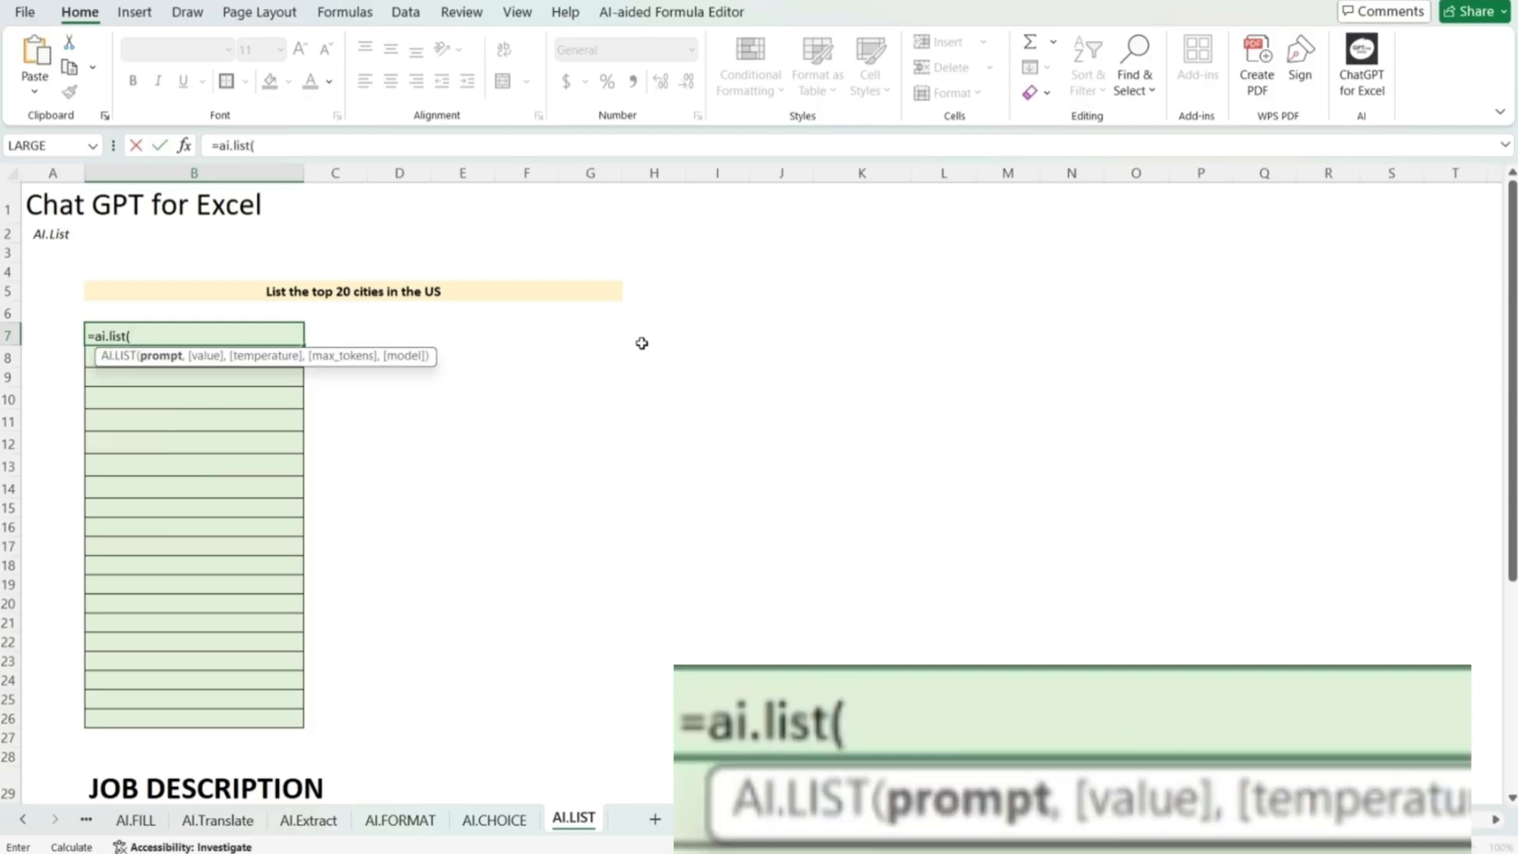
{"action": "left_click", "coordinate": [269, 291]}
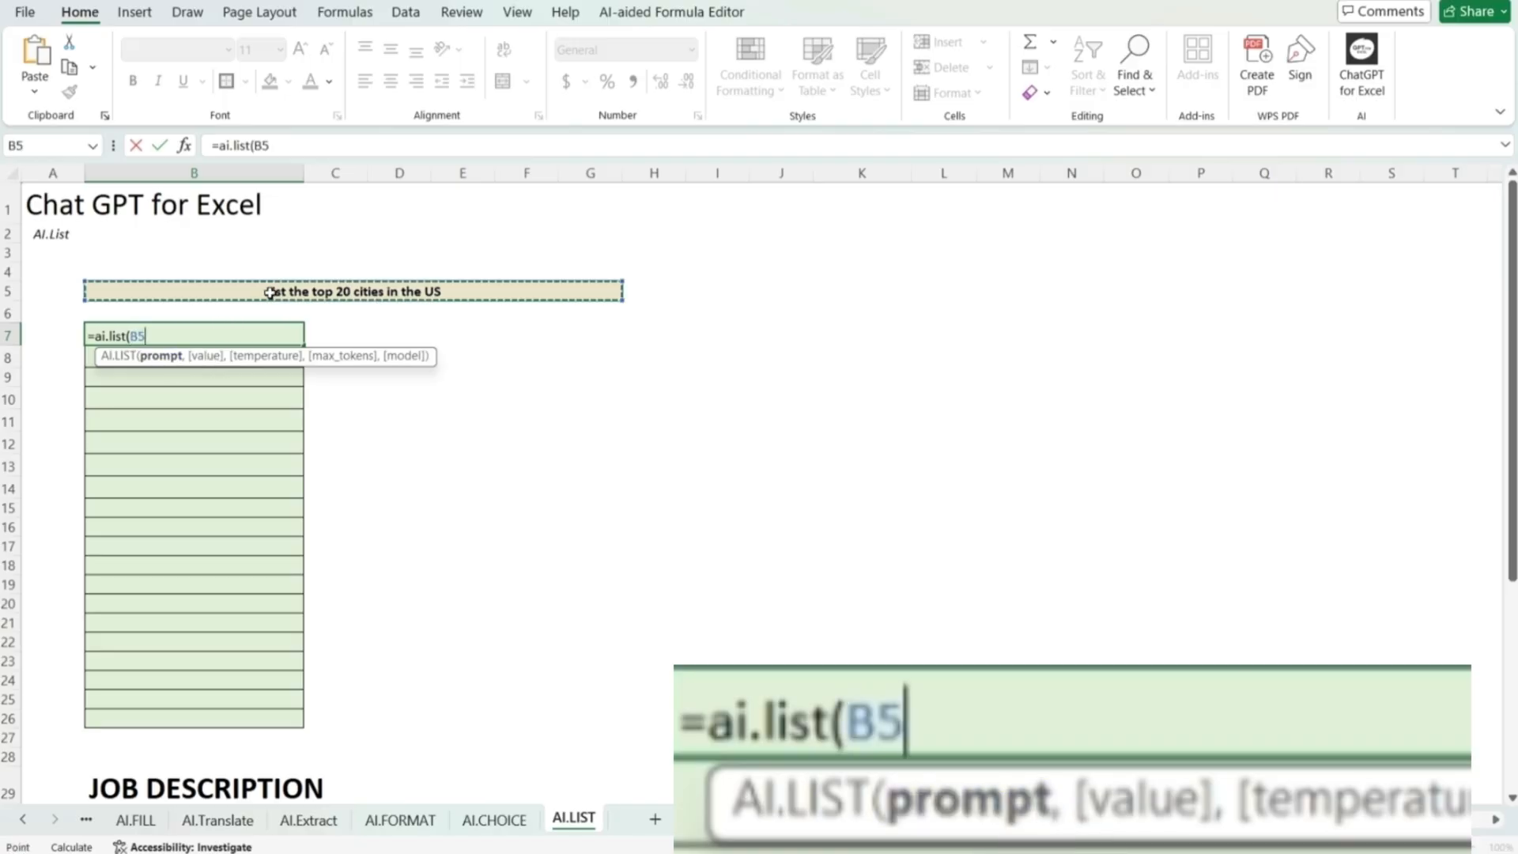
{"action": "type", "text": ")"}
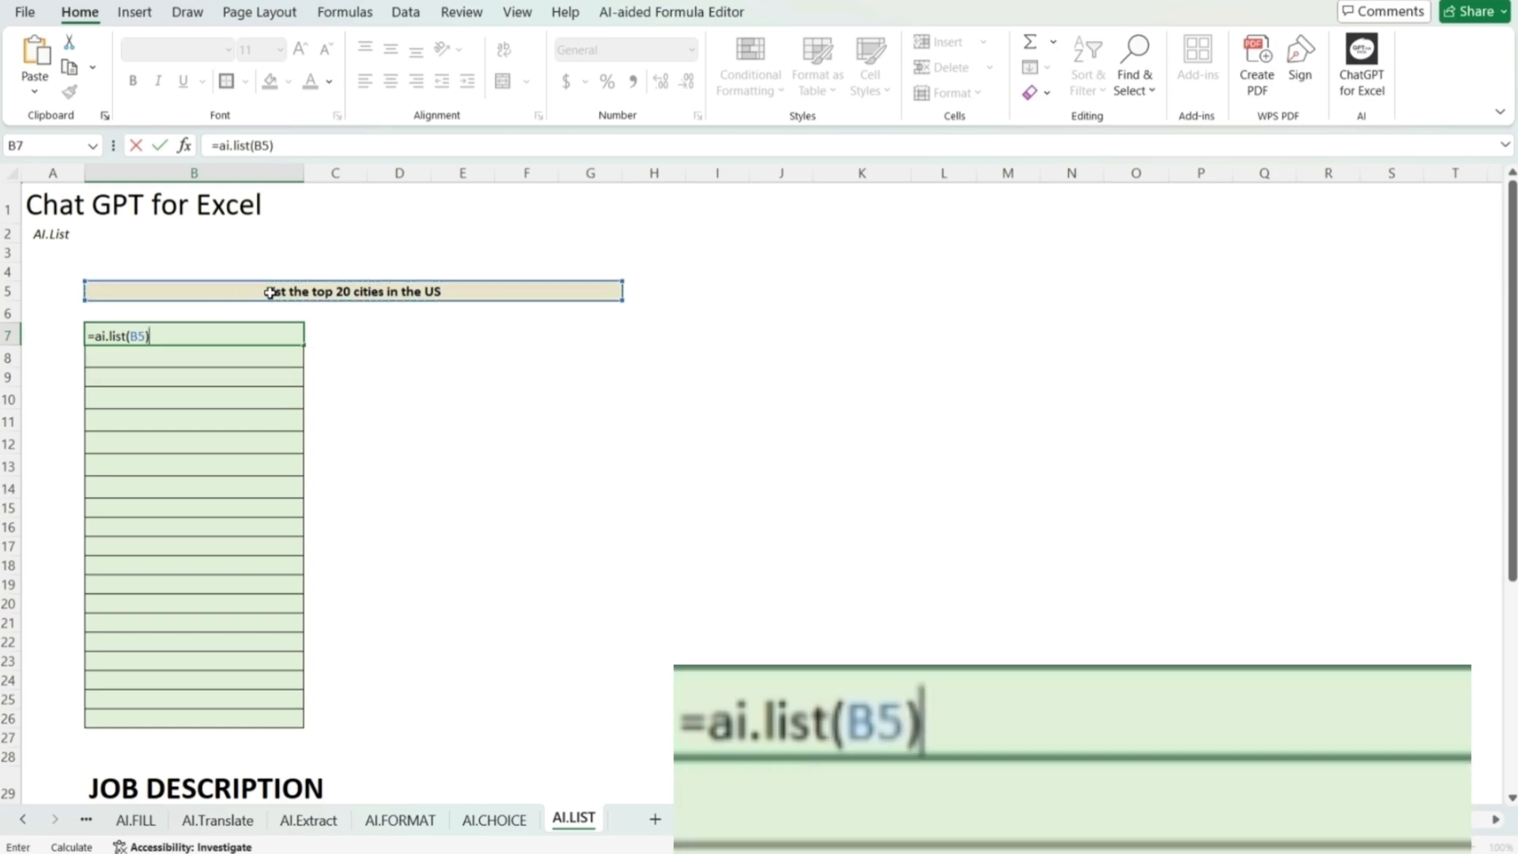
{"action": "key", "text": "Return"}
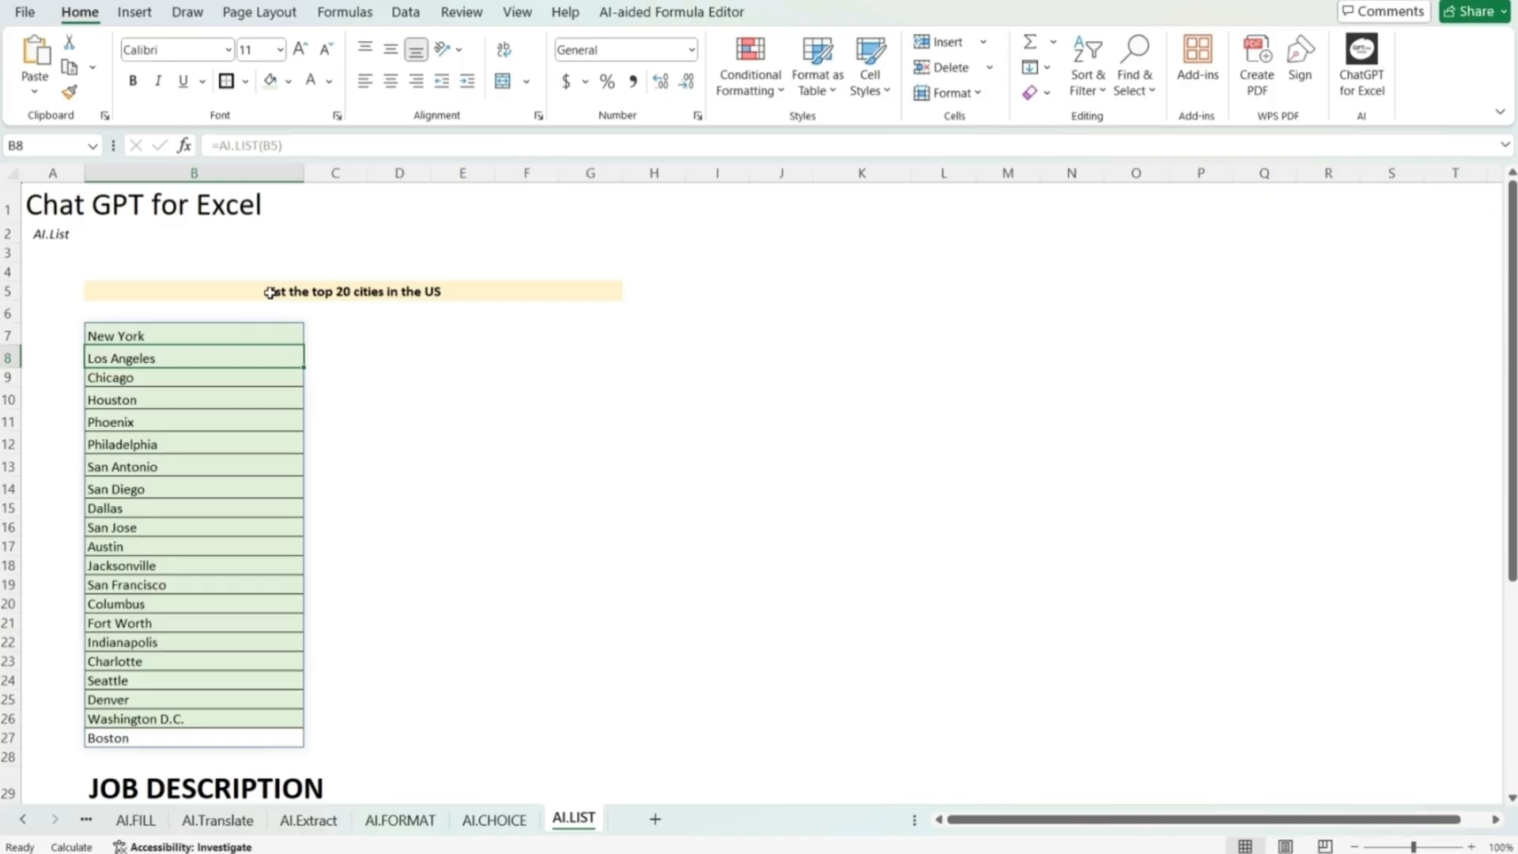
Step: Enter =AI.LIST(B36:F36,B30:F34) in B38 to generate 10 job description requirements from the Project Manager details
{"action": "key", "text": "Down"}
{"action": "key", "text": "Down"}
{"action": "key", "text": "Down"}
{"action": "key", "text": "Down"}
{"action": "key", "text": "Down"}
{"action": "key", "text": "Down"}
{"action": "key", "text": "Down"}
{"action": "key", "text": "Down"}
{"action": "key", "text": "Down"}
{"action": "key", "text": "Down"}
{"action": "key", "text": "Down"}
{"action": "key", "text": "Down"}
{"action": "key", "text": "Down"}
{"action": "key", "text": "Down"}
{"action": "key", "text": "Down"}
{"action": "key", "text": "Down"}
{"action": "key", "text": "Down"}
{"action": "key", "text": "Down"}
{"action": "key", "text": "Down"}
{"action": "key", "text": "Down"}
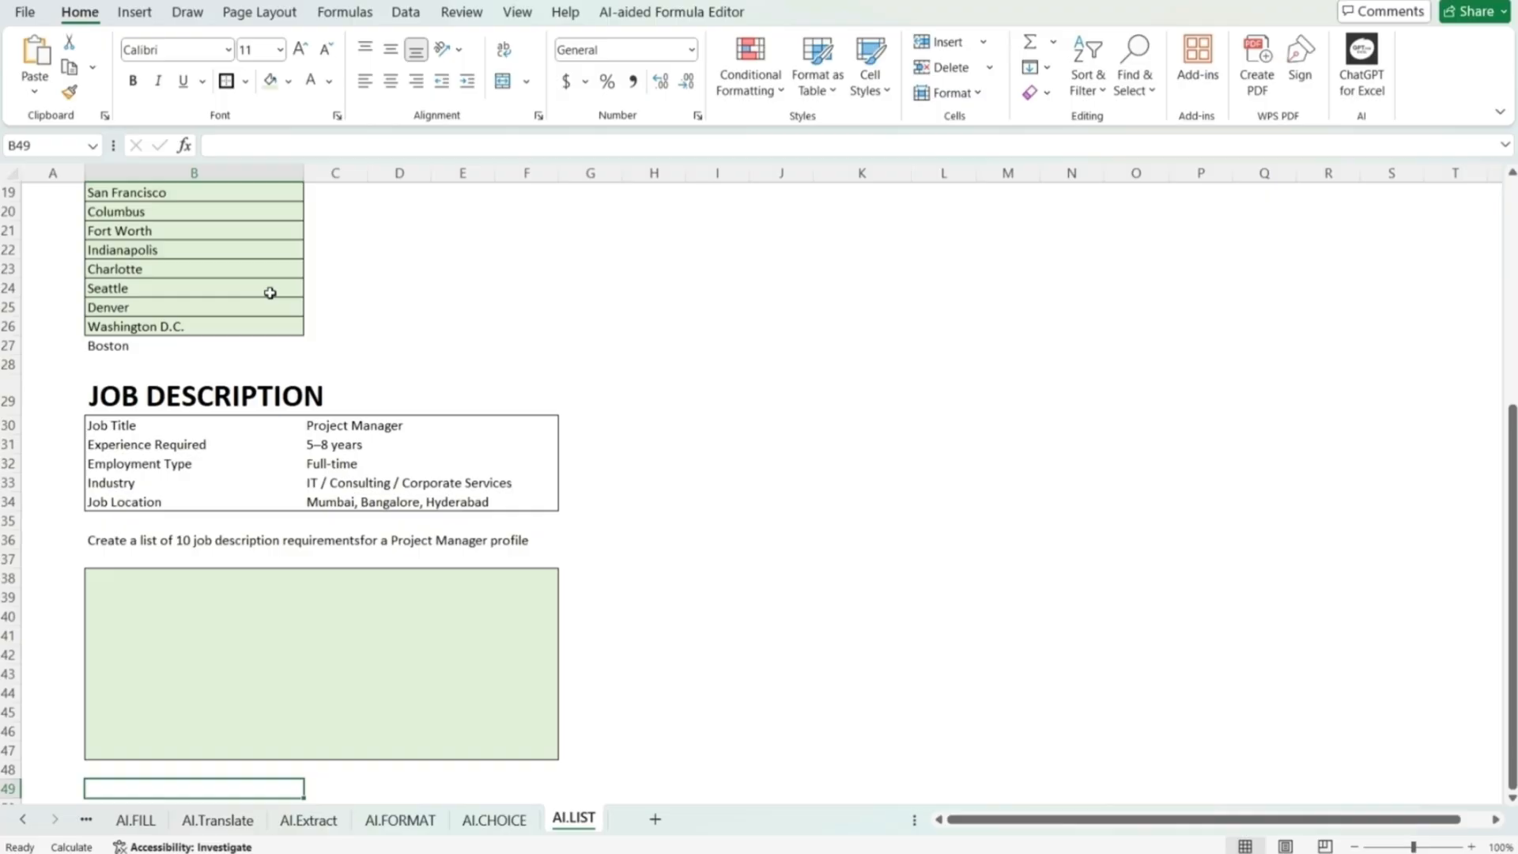
{"action": "key", "text": "Up"}
{"action": "key", "text": "Up"}
{"action": "key", "text": "Up"}
{"action": "key", "text": "Up"}
{"action": "key", "text": "Up"}
{"action": "key", "text": "Up"}
{"action": "key", "text": "Up"}
{"action": "key", "text": "Up"}
{"action": "key", "text": "Up"}
{"action": "key", "text": "Up"}
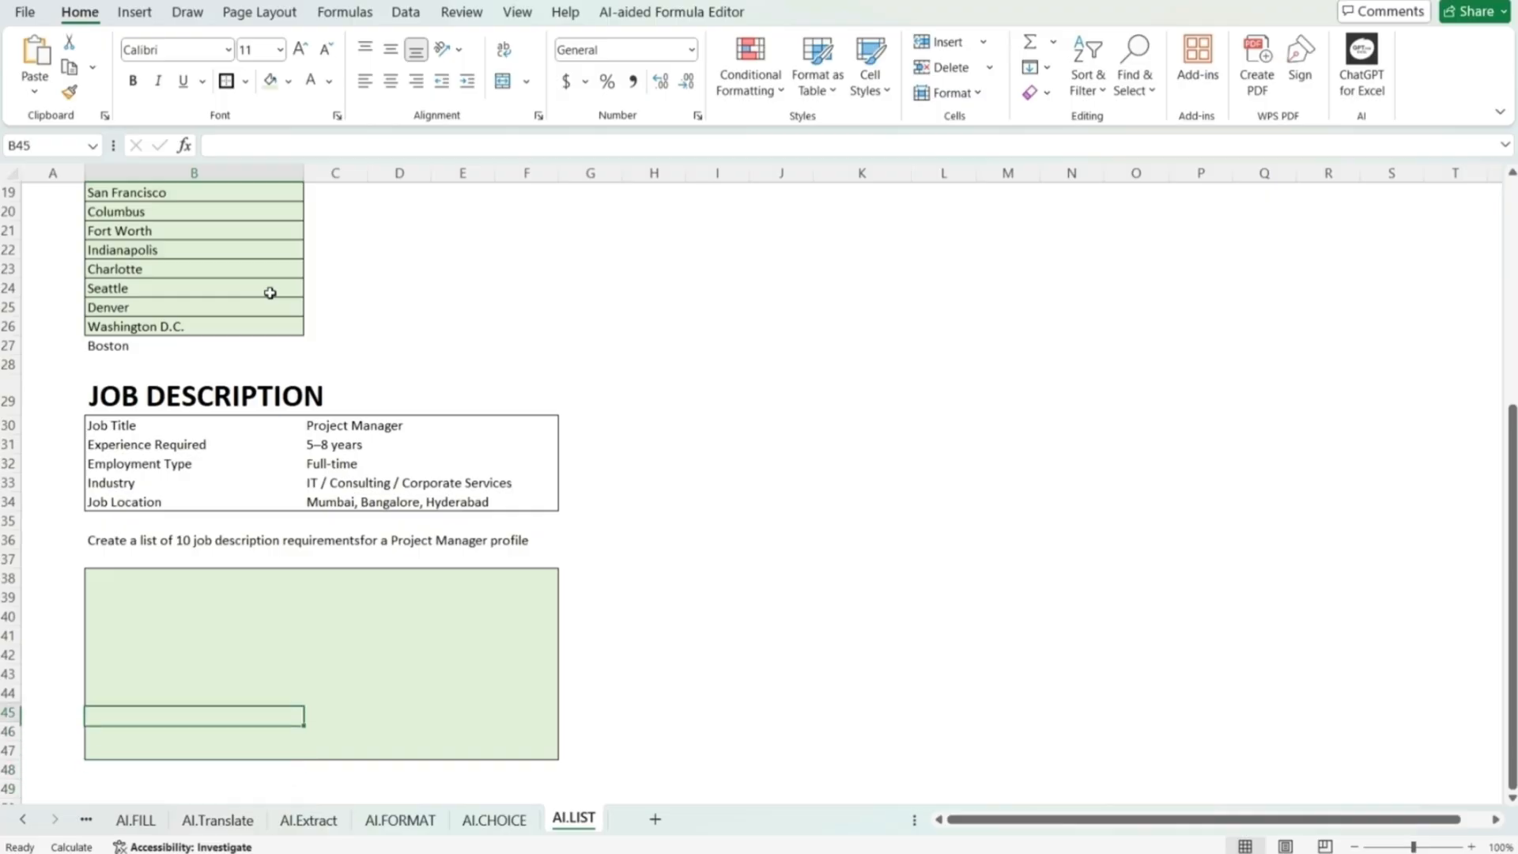
{"action": "key", "text": "Up"}
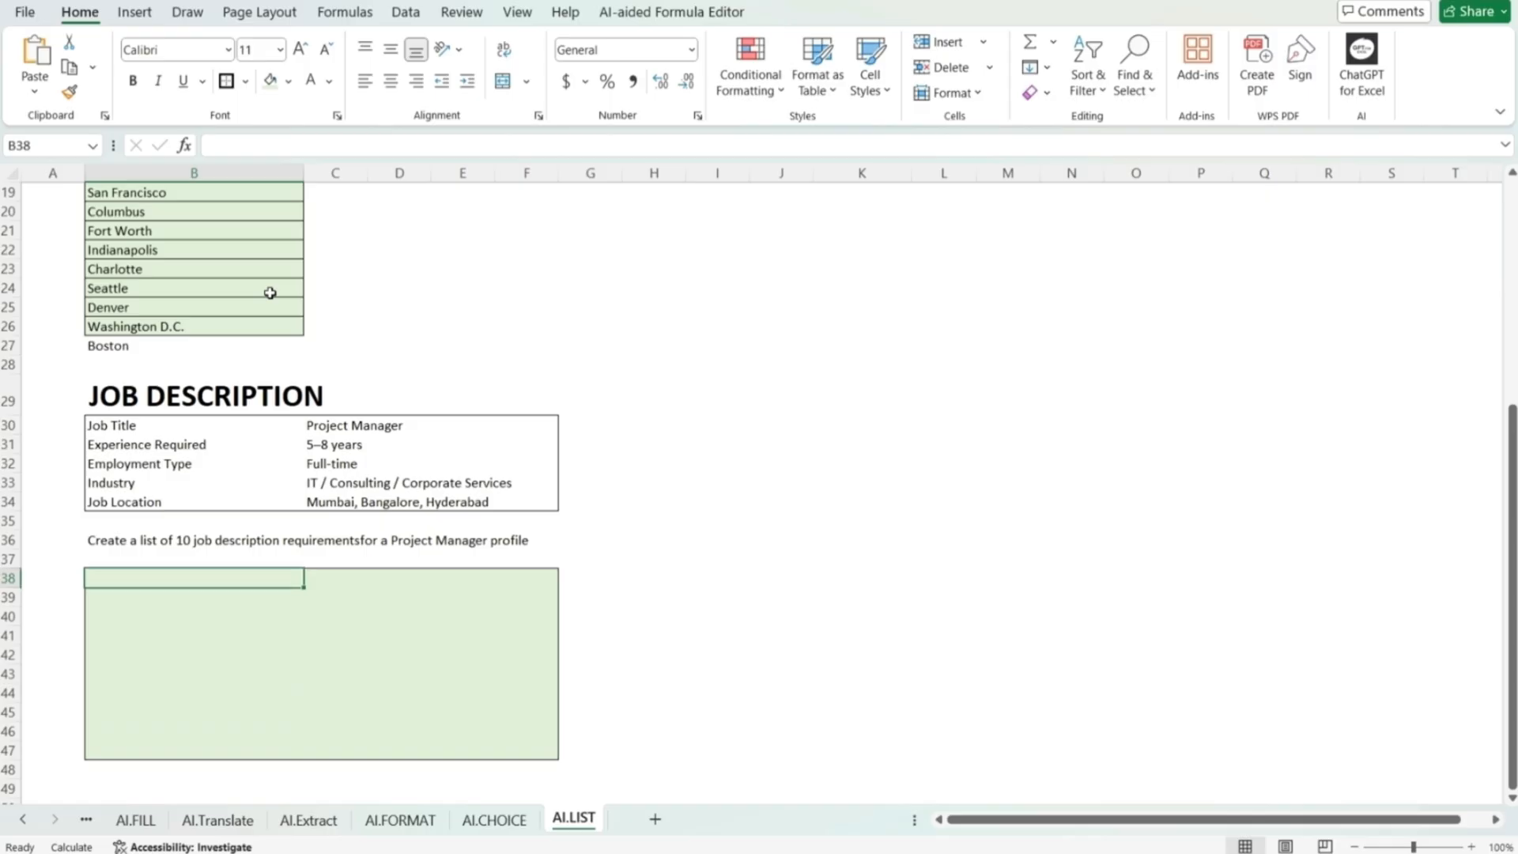
{"action": "type", "text": "=ai"}
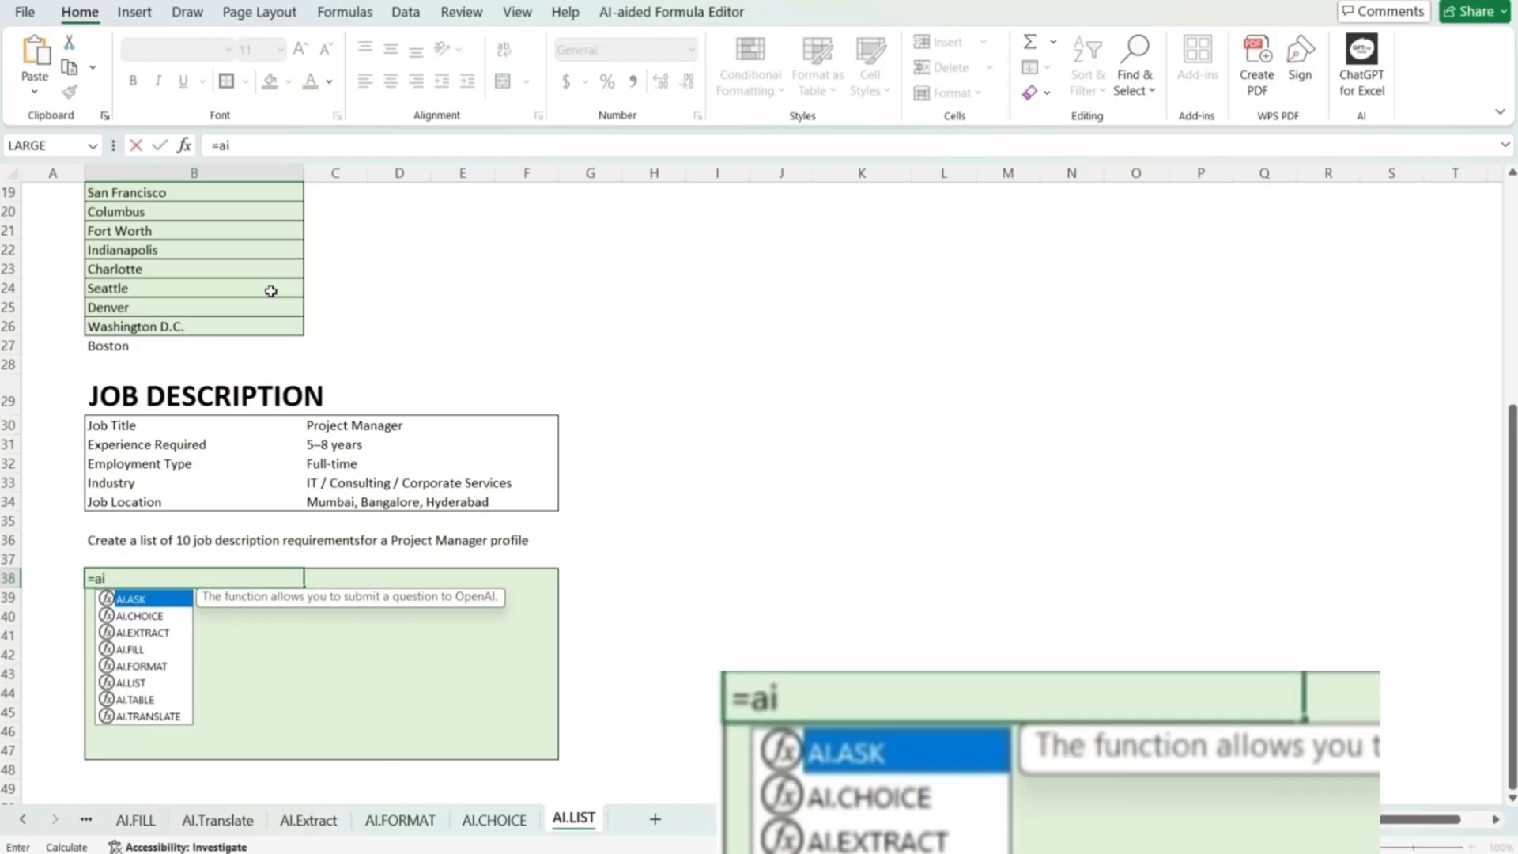
{"action": "type", "text": ".list"}
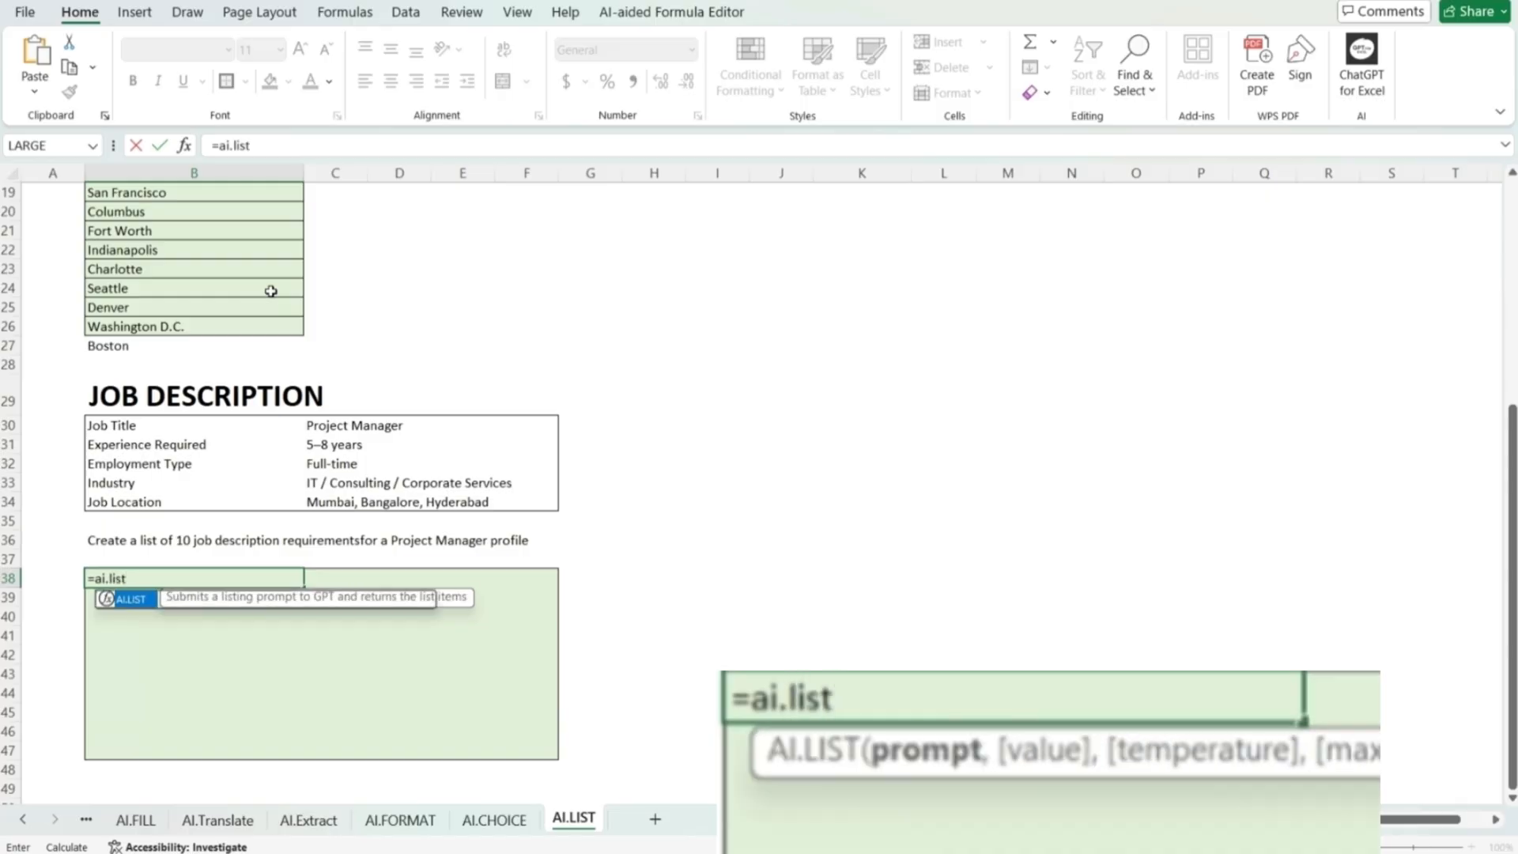
{"action": "type", "text": "("}
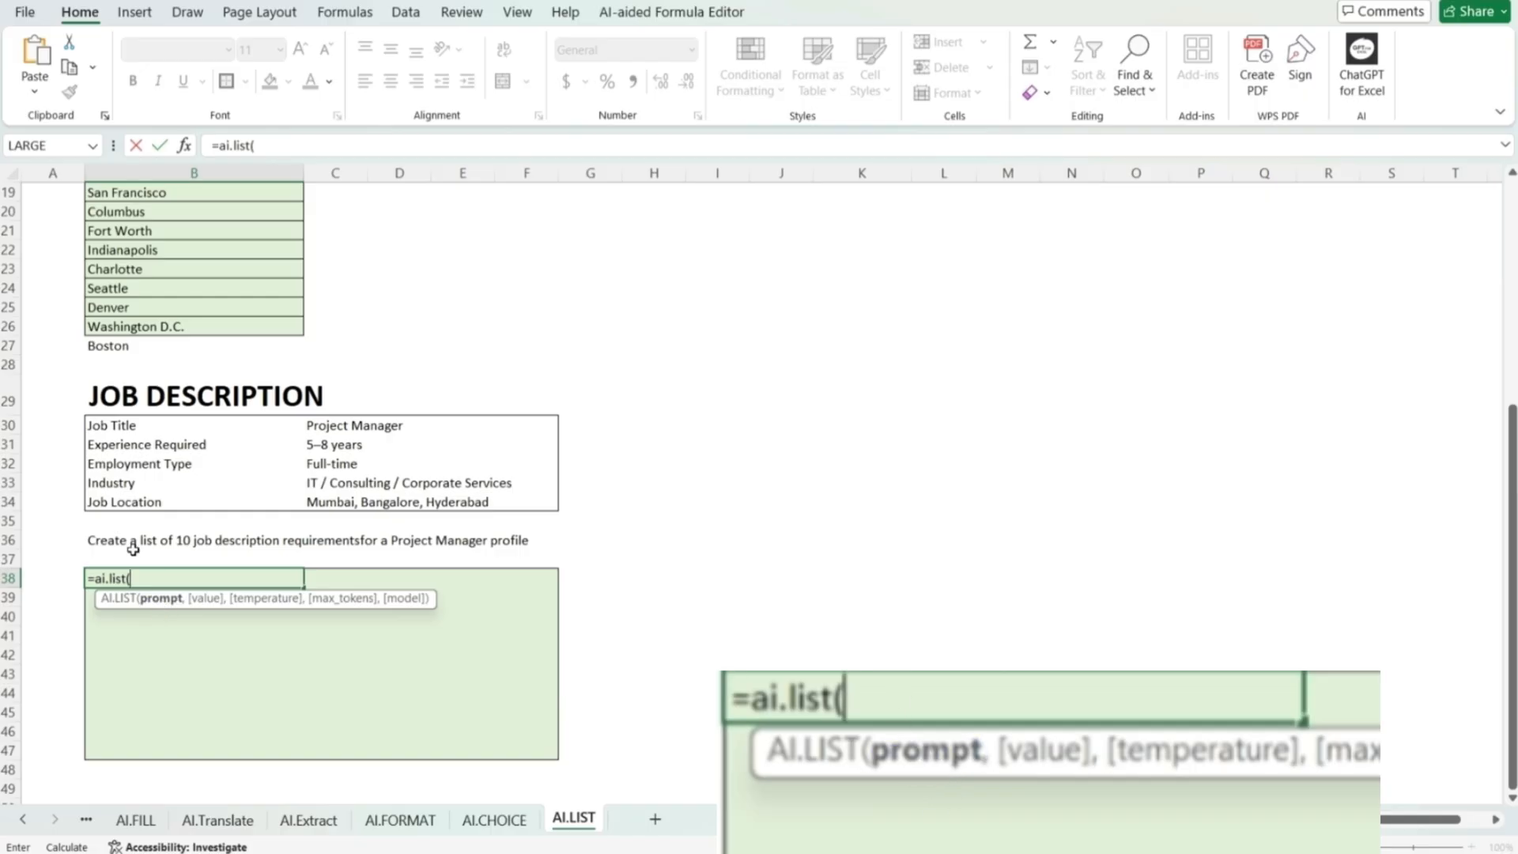
{"action": "left_click_drag", "start_coordinate": [133, 547], "coordinate": [546, 543]}
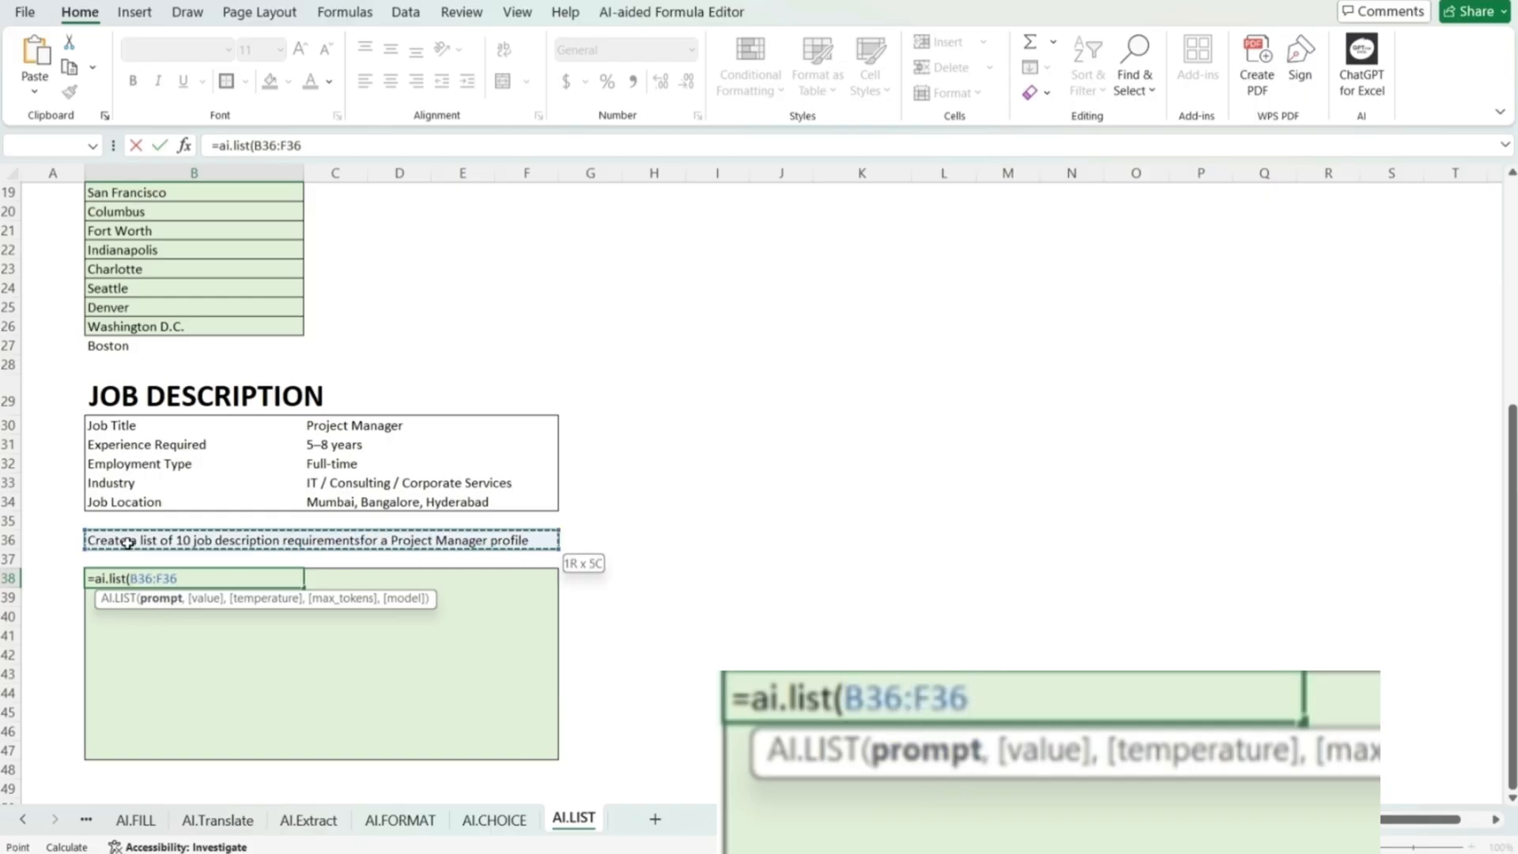
{"action": "type", "text": ","}
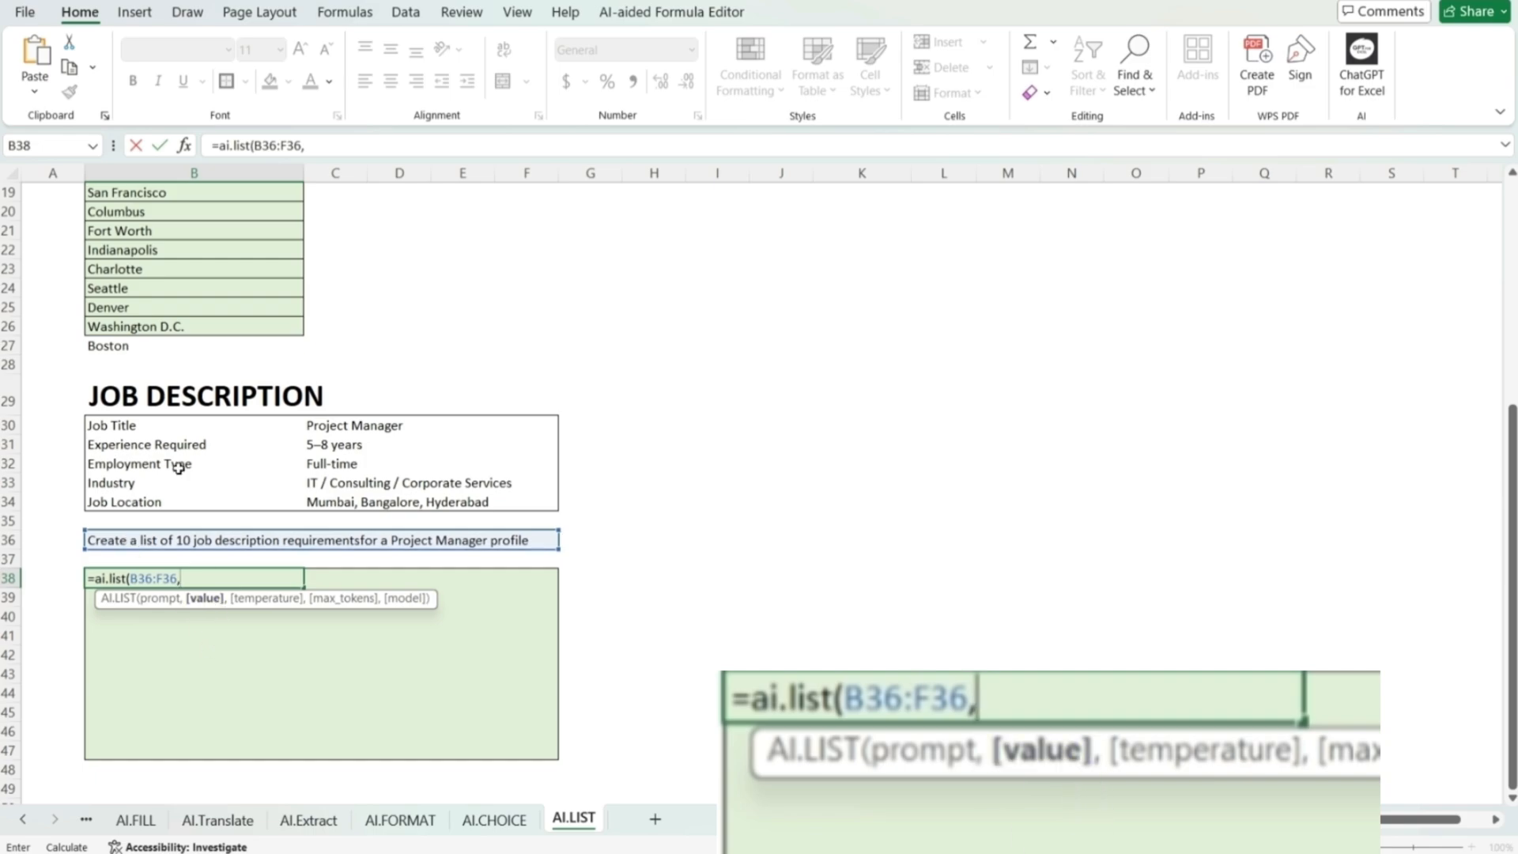
{"action": "left_click_drag", "start_coordinate": [156, 423], "coordinate": [523, 502]}
{"action": "type", "text": ")"}
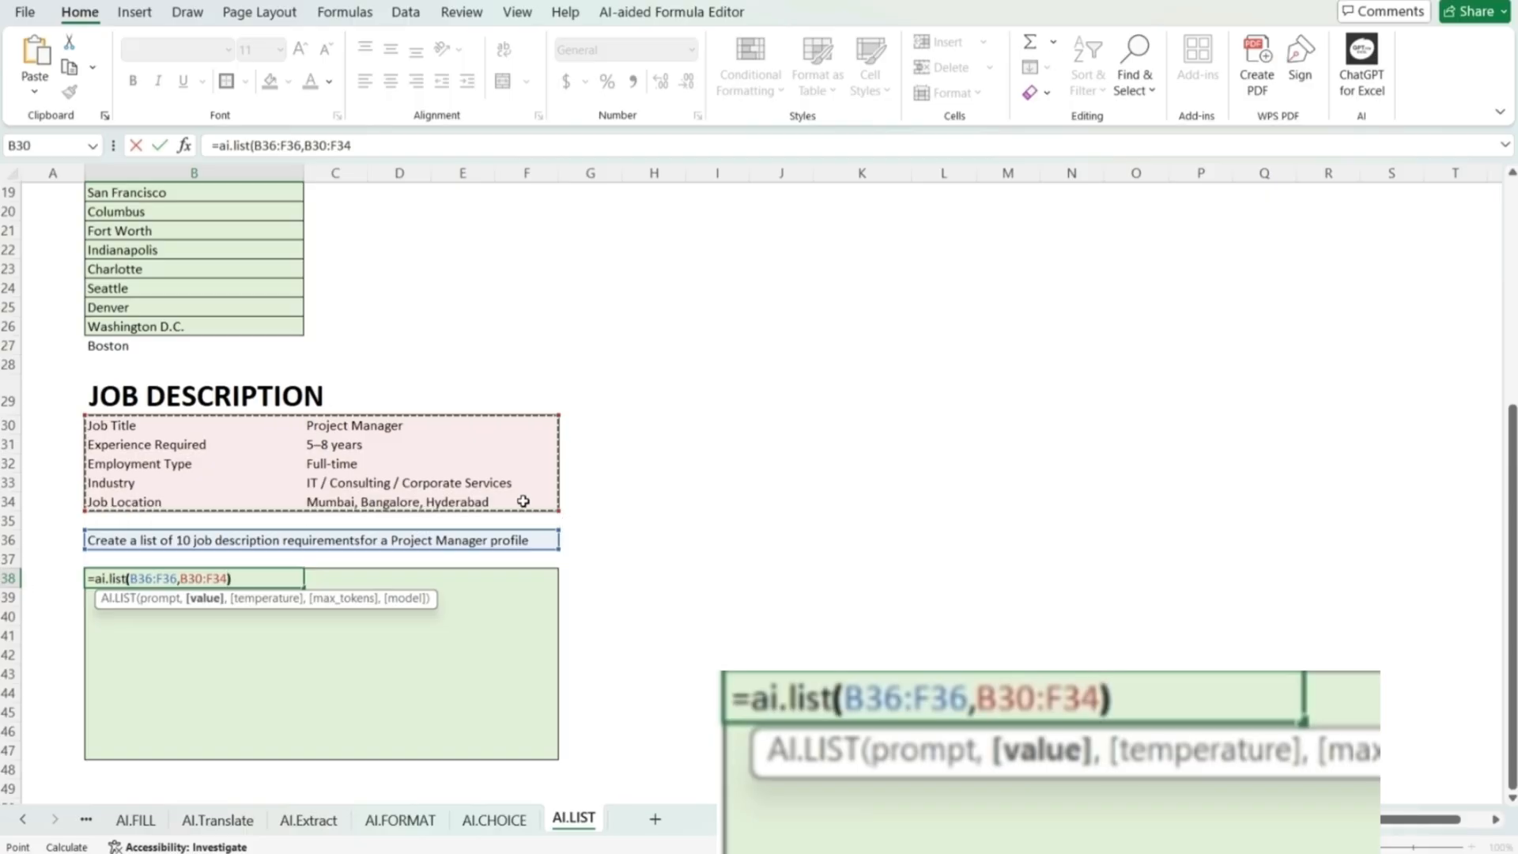
{"action": "key", "text": "Return"}
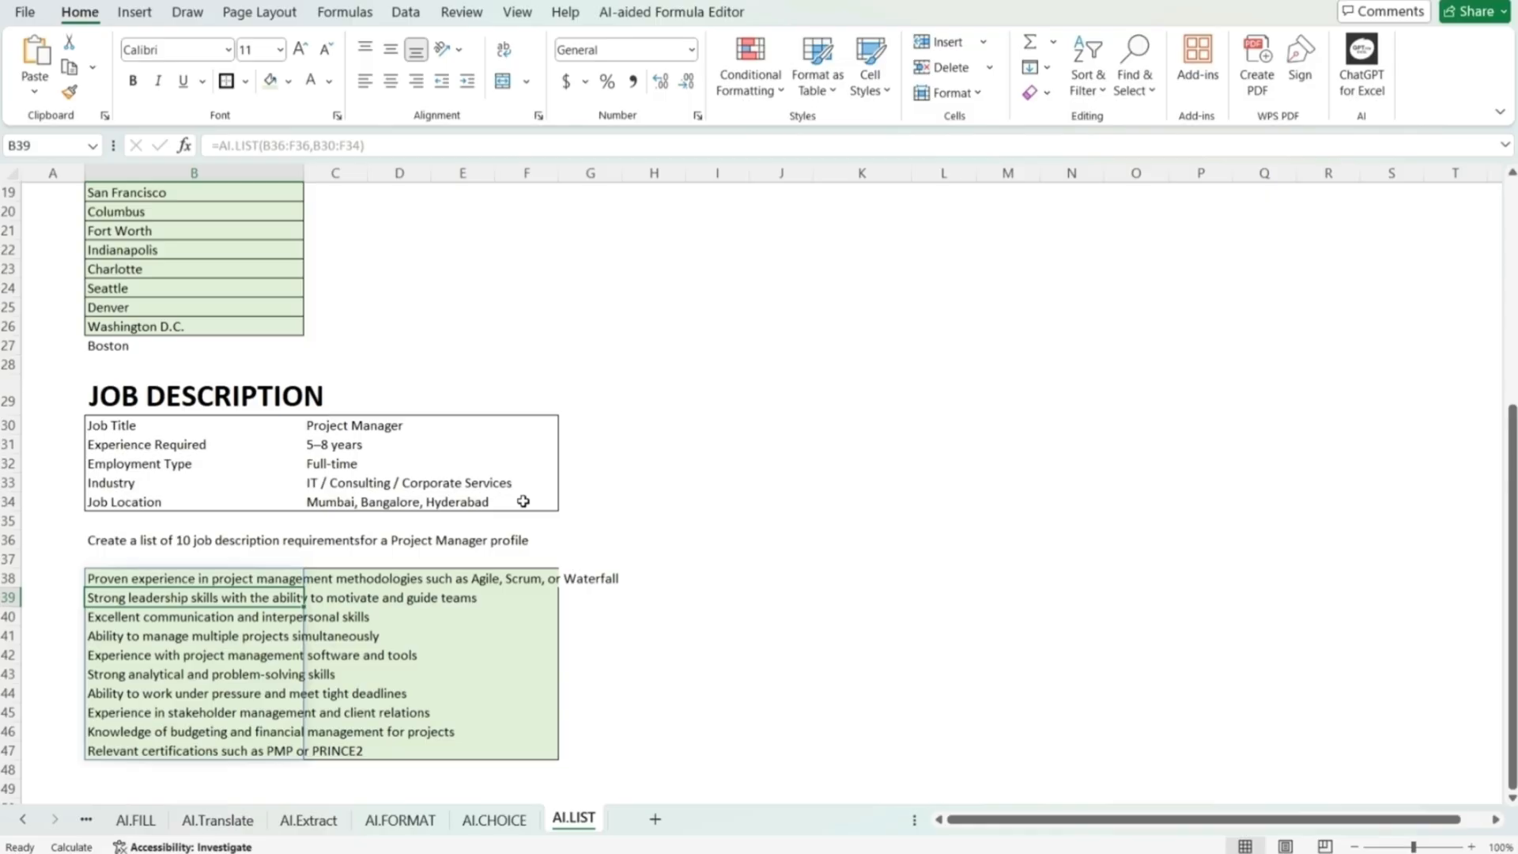
{"action": "left_click", "coordinate": [704, 627]}
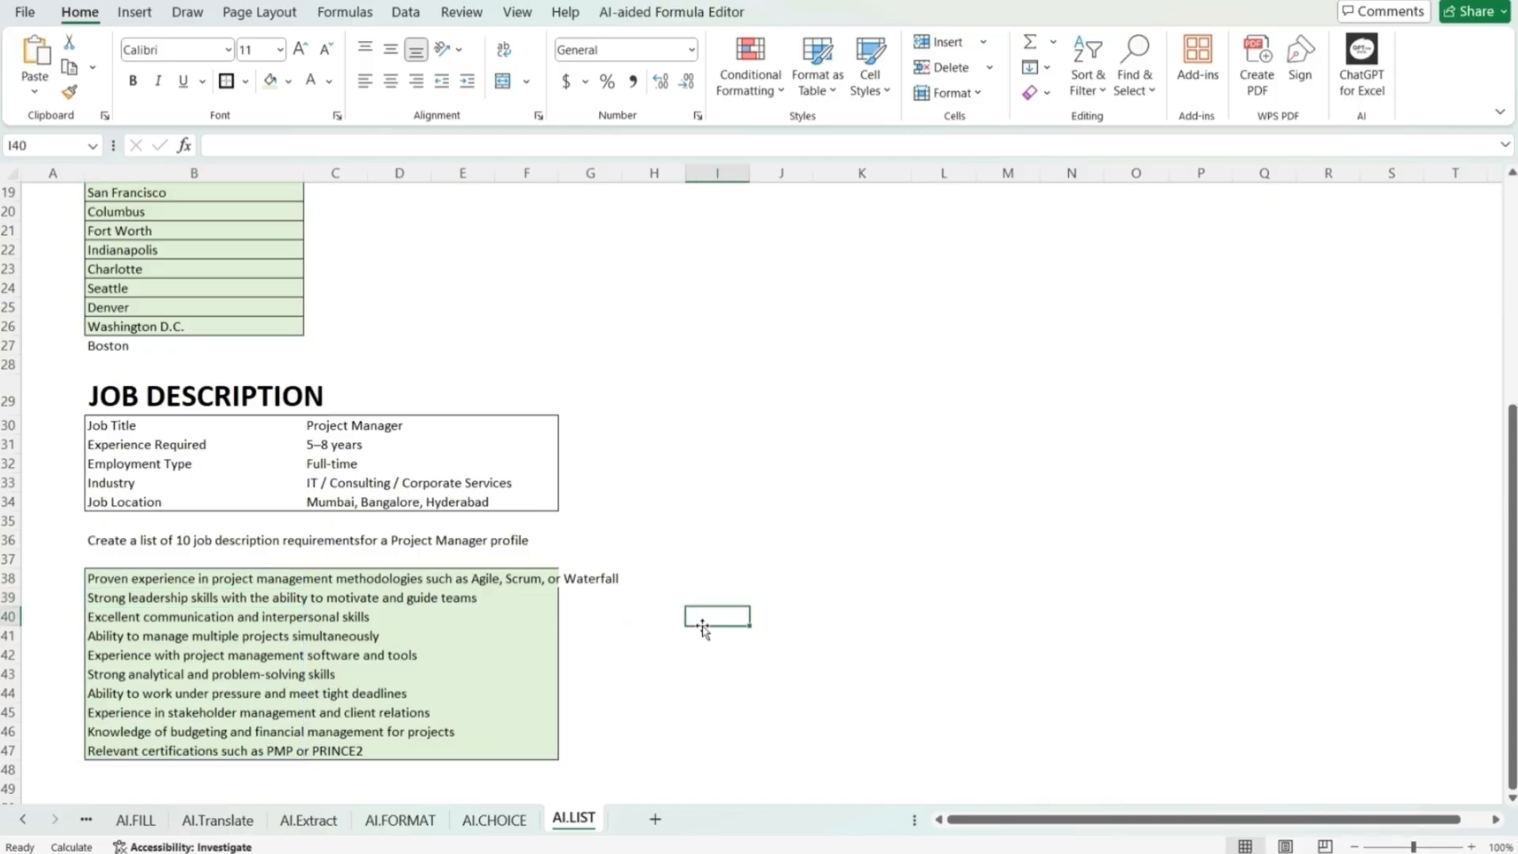